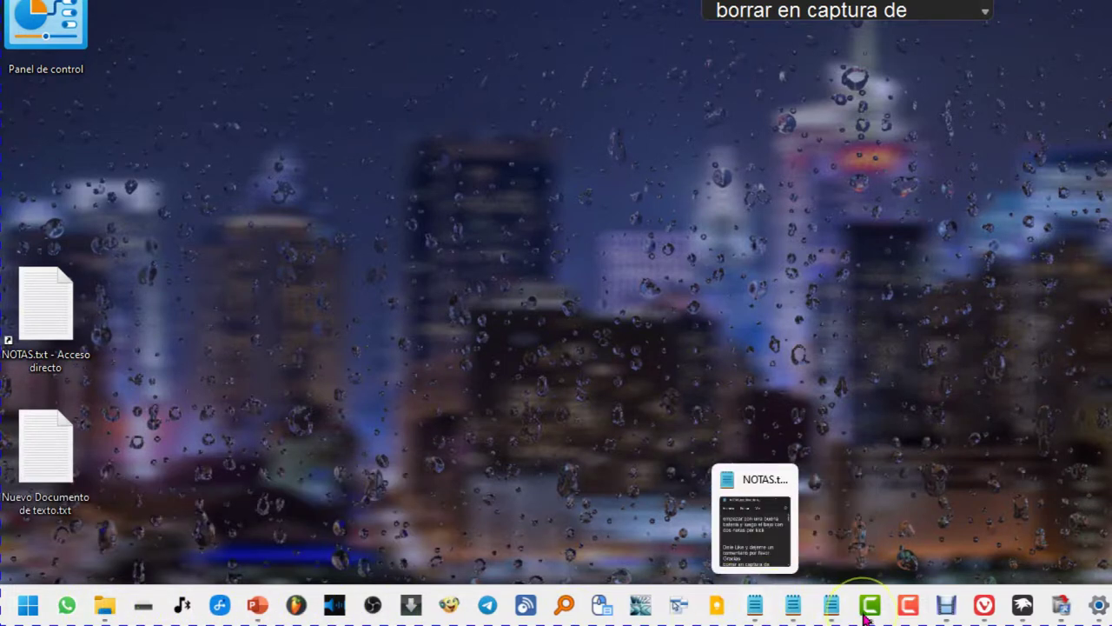
pyautogui.moveTo(765, 606)
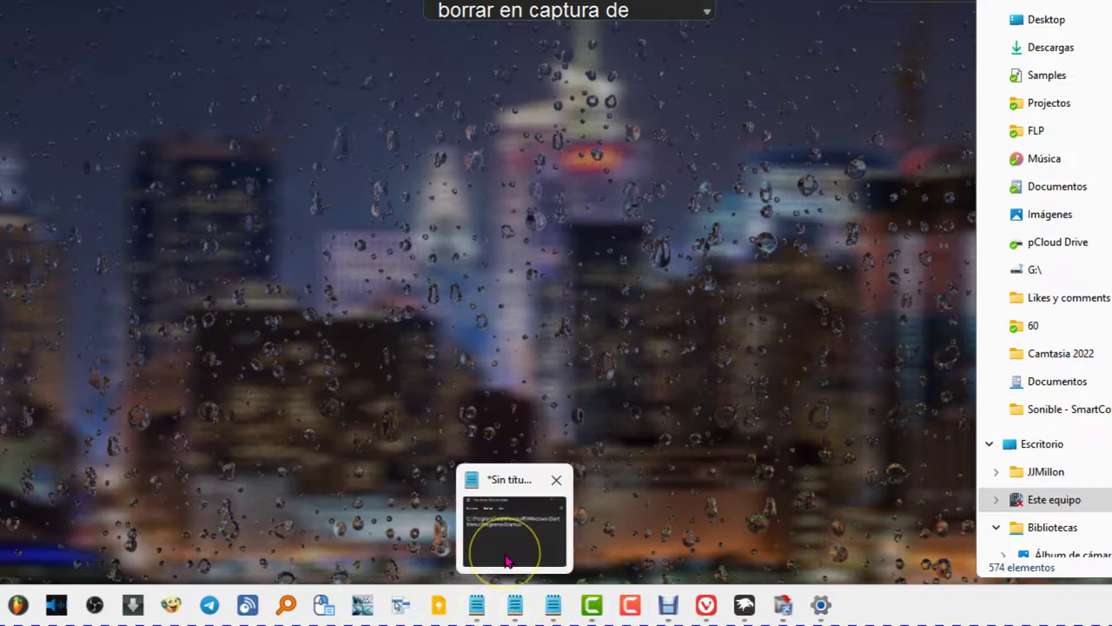
pyautogui.moveTo(481, 602)
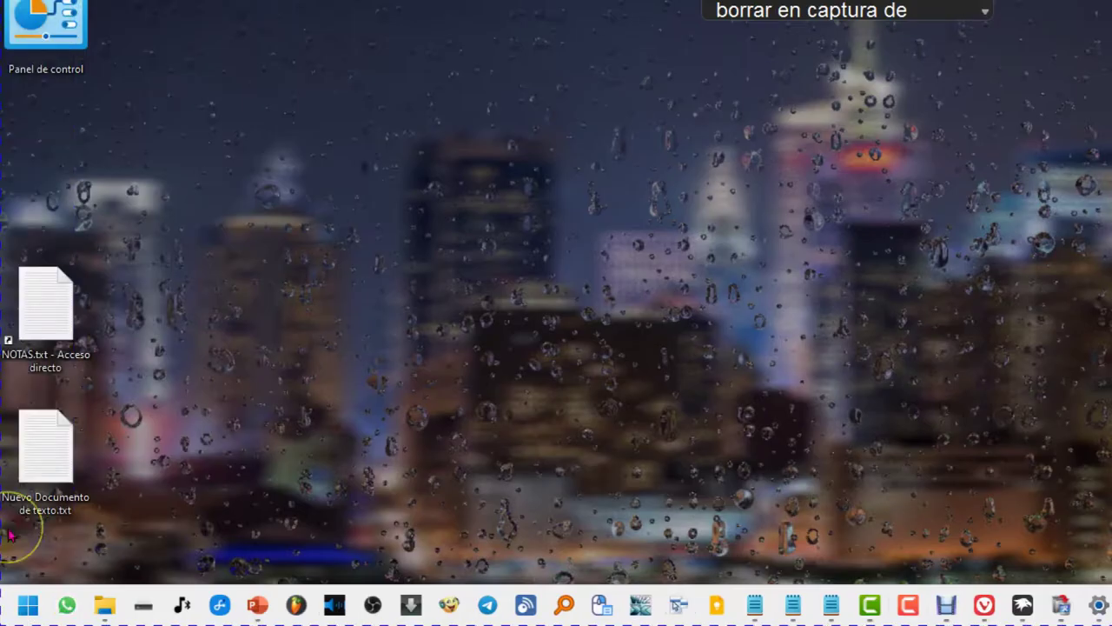
pyautogui.click(103, 605)
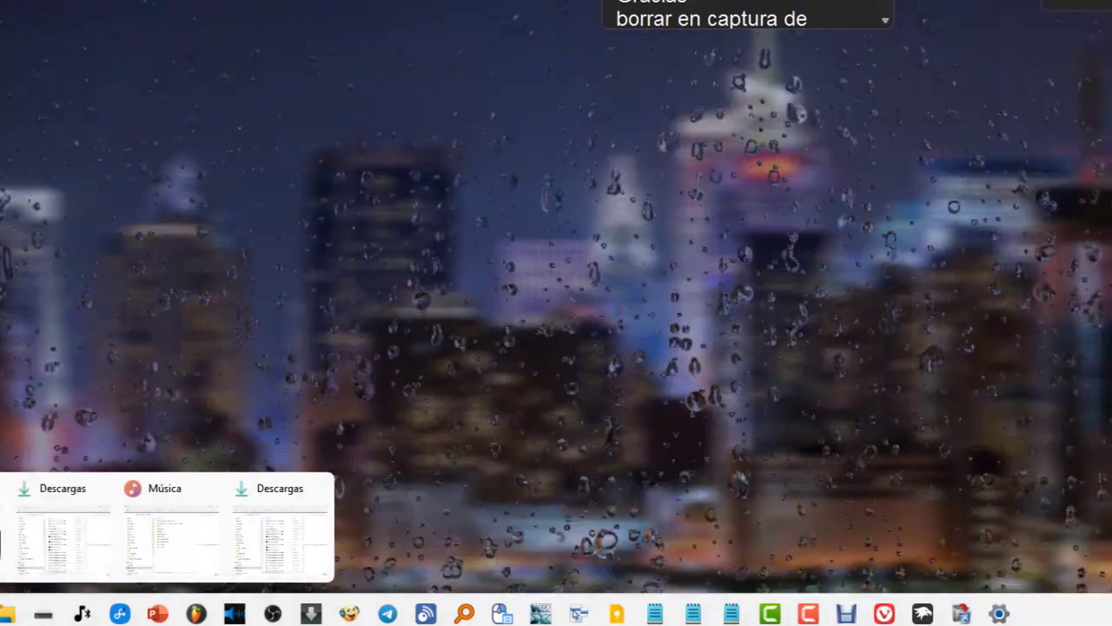
pyautogui.click(0, 555)
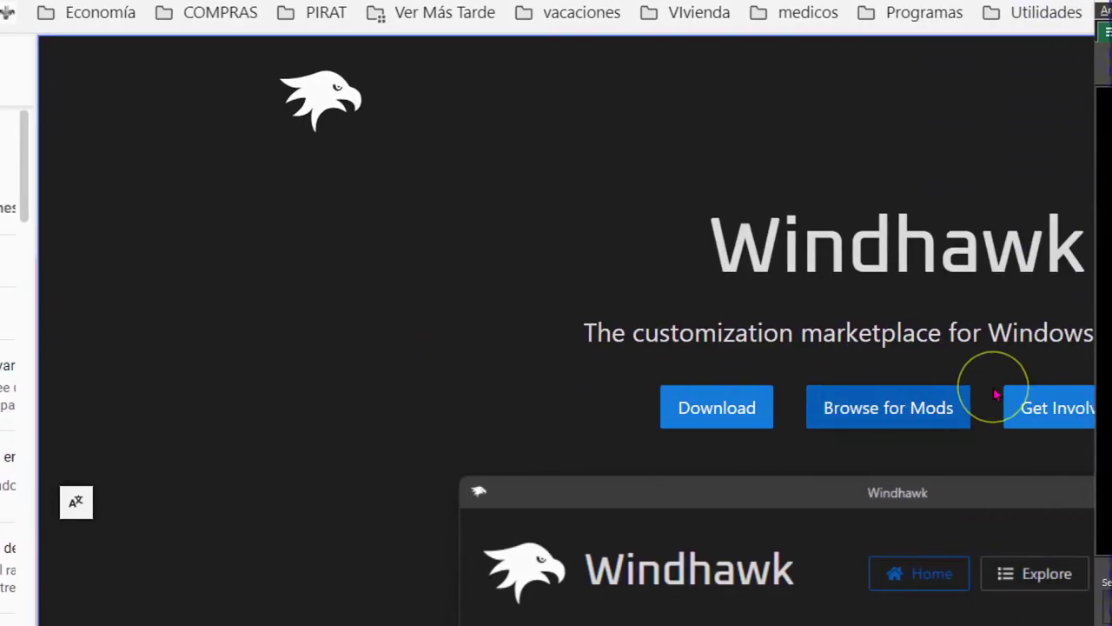
# Download the Windhawk installer from its website and run windhawk_setup.exe from the Descargas folder
pyautogui.click(514, 142)
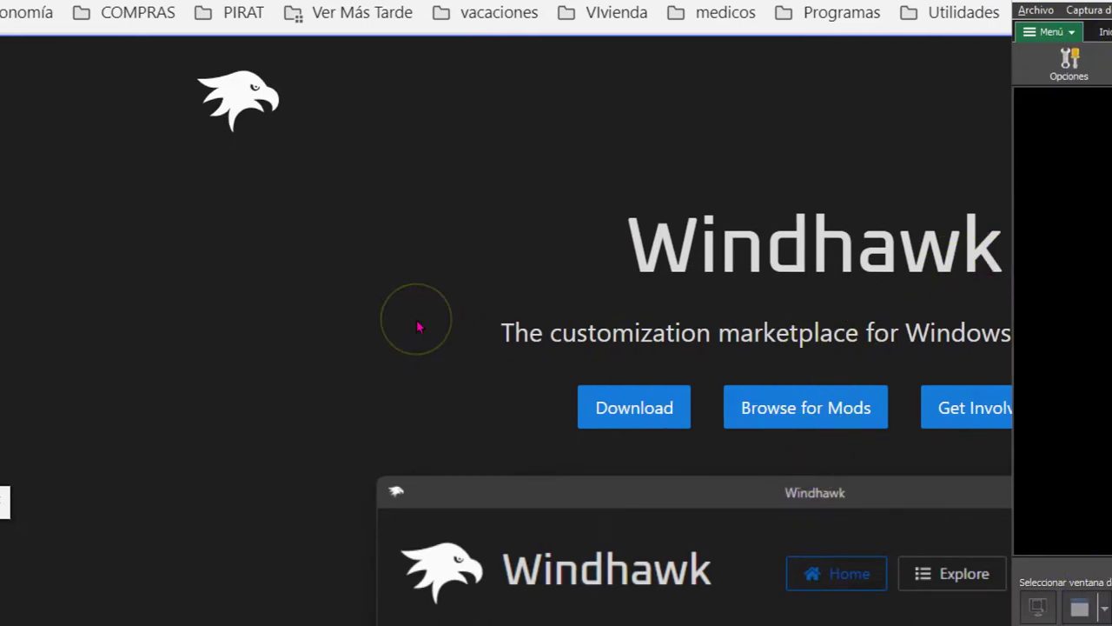
pyautogui.click(622, 405)
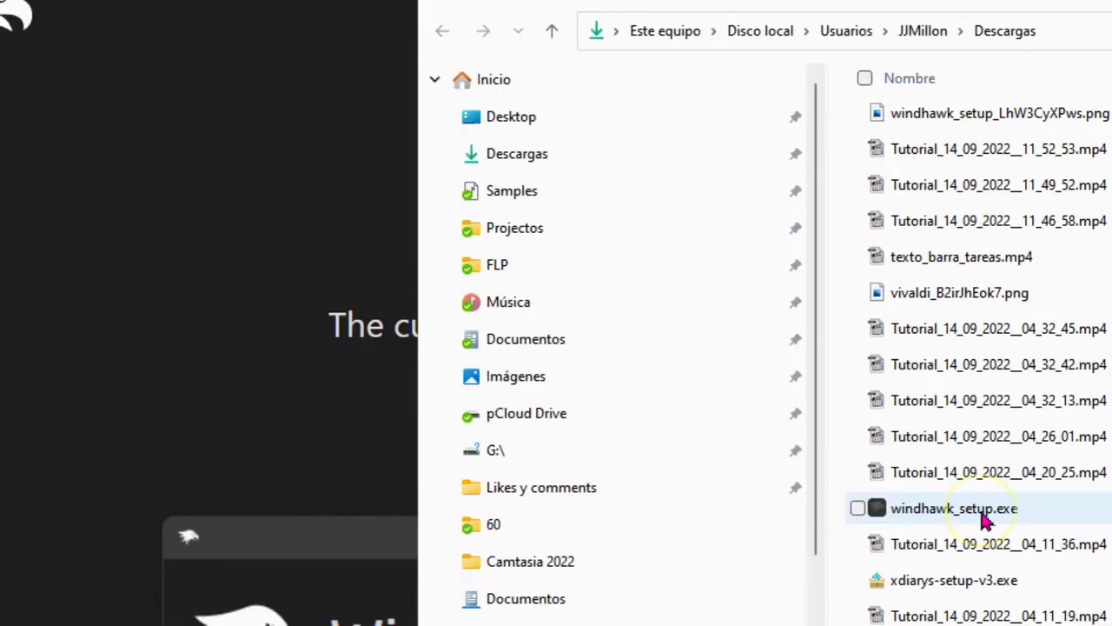
pyautogui.doubleClick(963, 518)
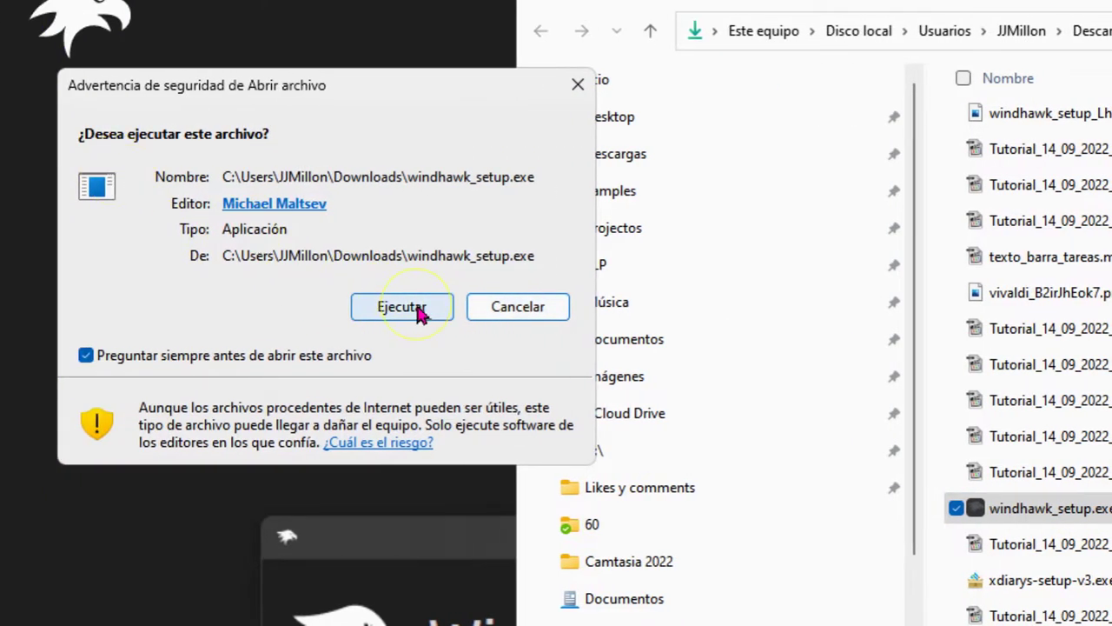
pyautogui.click(286, 309)
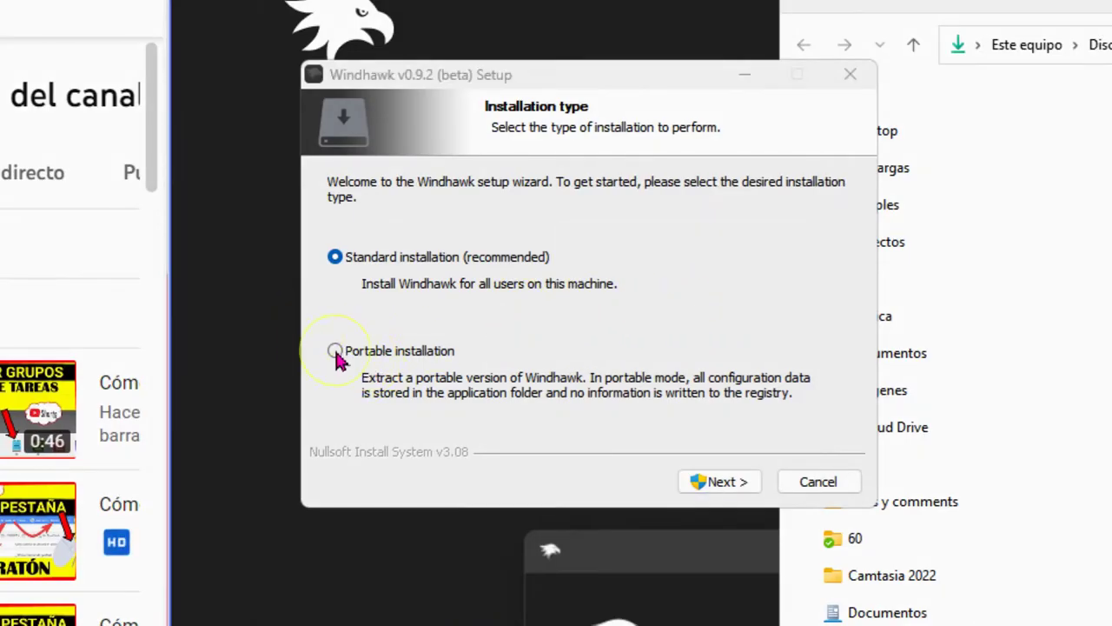
# Install the portable version of Windhawk into C:\Portables\Windhawk and finish the setup with Run Windhawk enabled
pyautogui.click(336, 351)
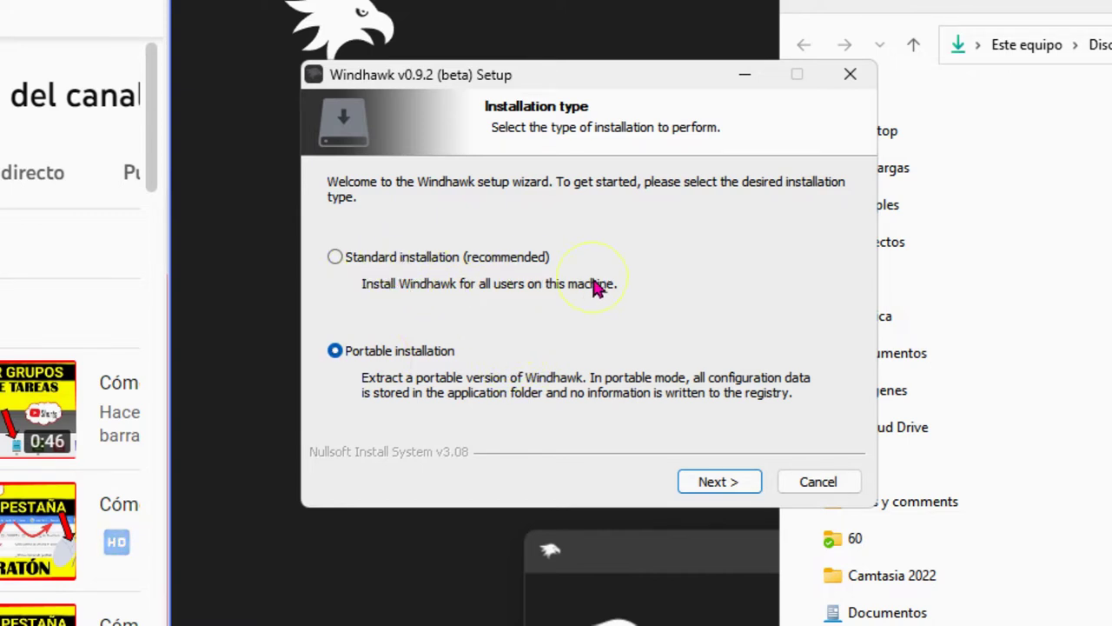
pyautogui.click(706, 483)
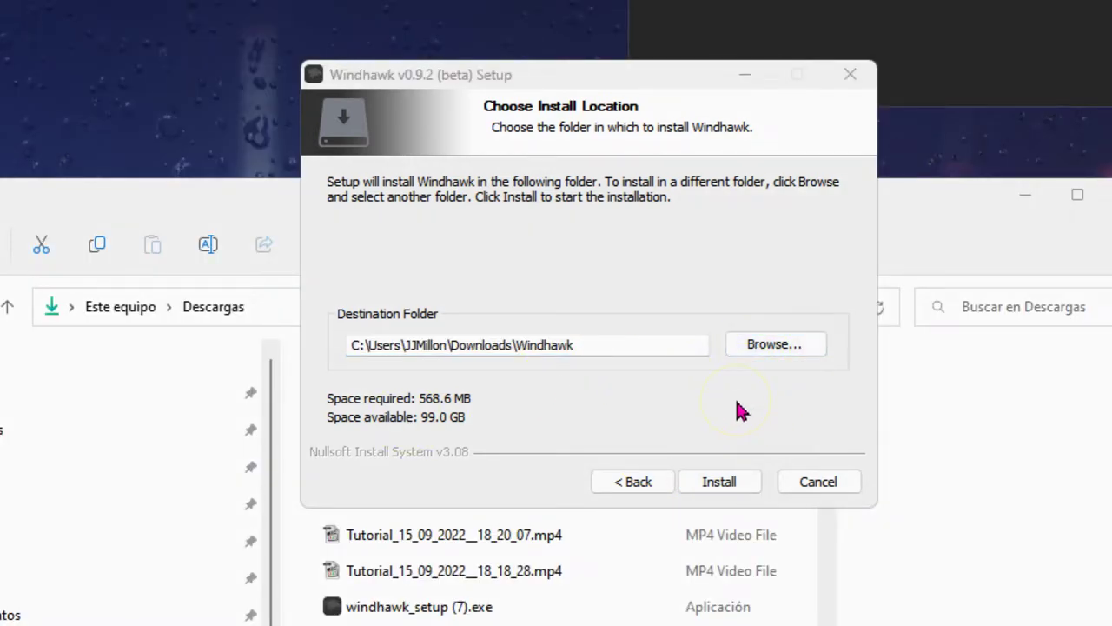
pyautogui.click(776, 345)
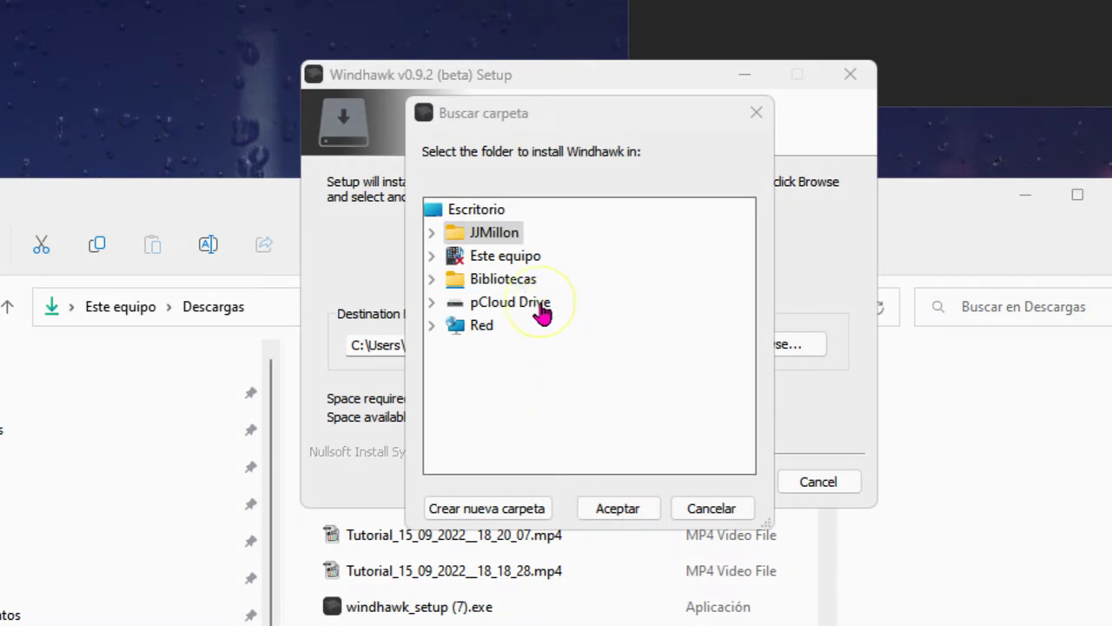
pyautogui.doubleClick(525, 261)
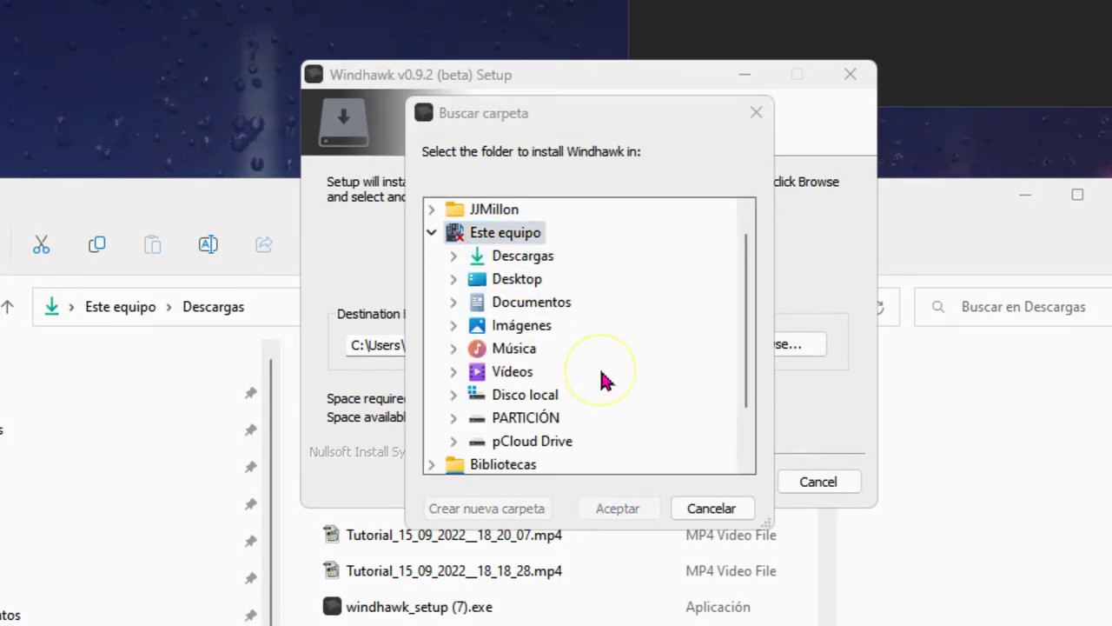
pyautogui.doubleClick(538, 398)
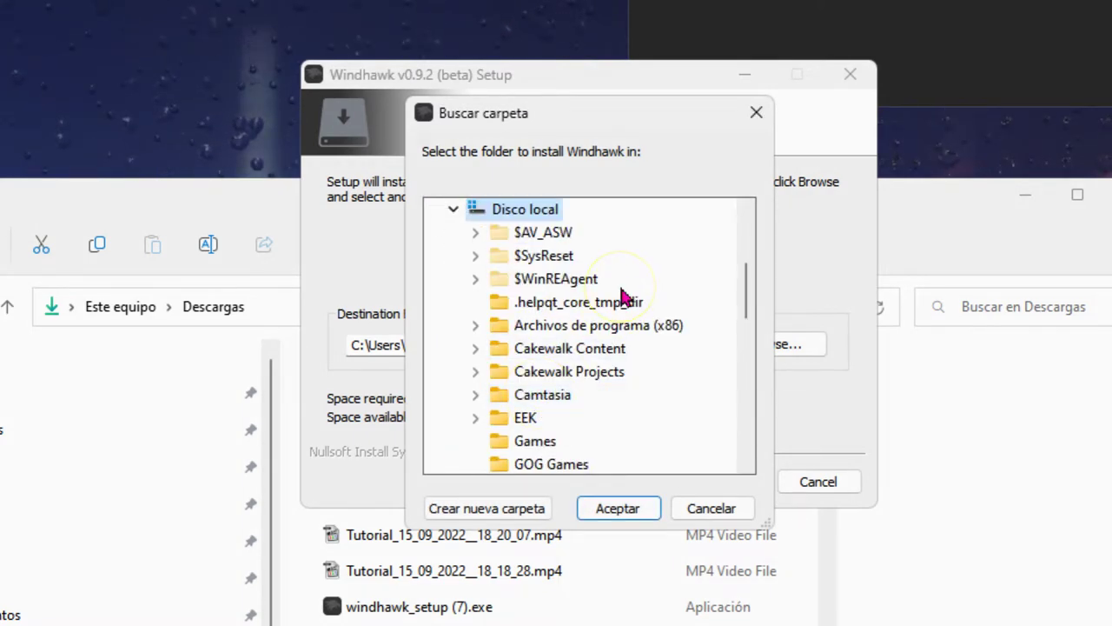
pyautogui.scroll(-4, 660, 348)
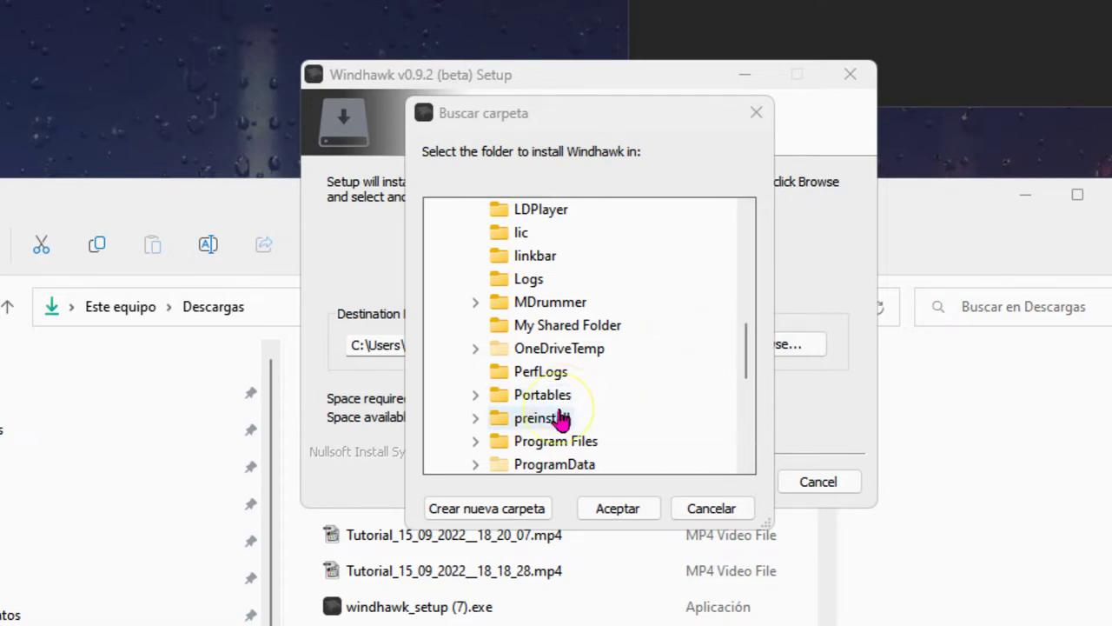
pyautogui.doubleClick(564, 397)
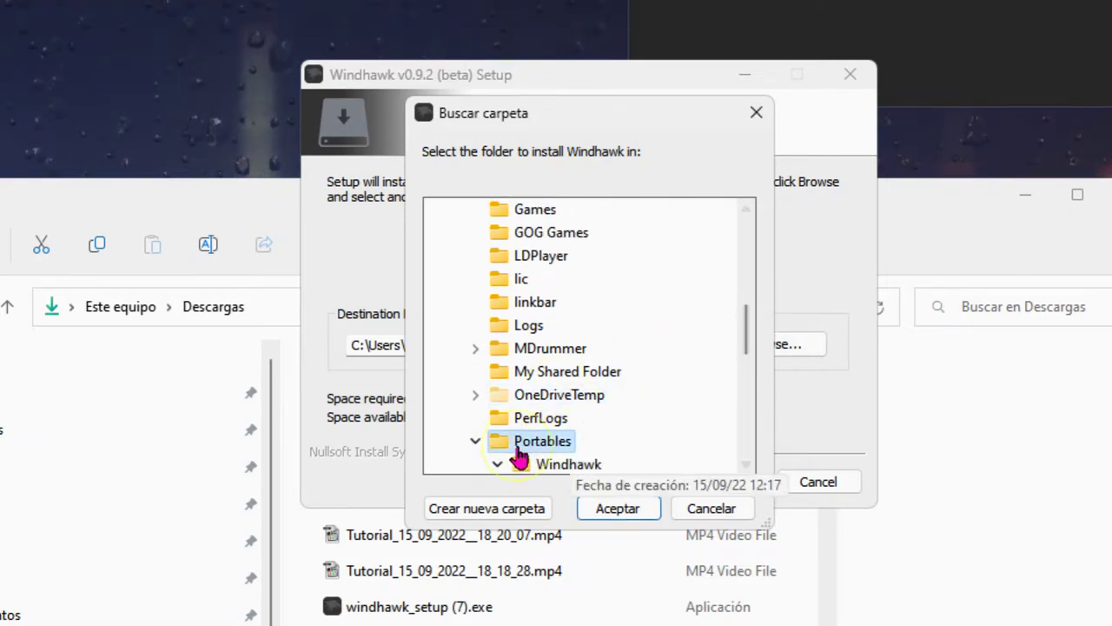
pyautogui.click(620, 494)
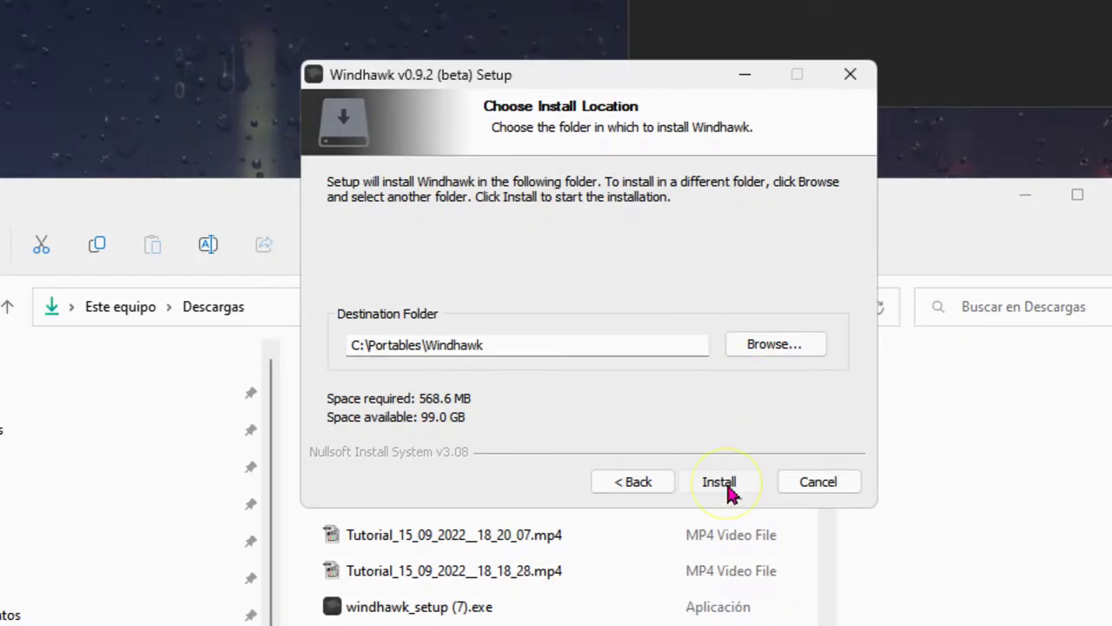
pyautogui.click(728, 487)
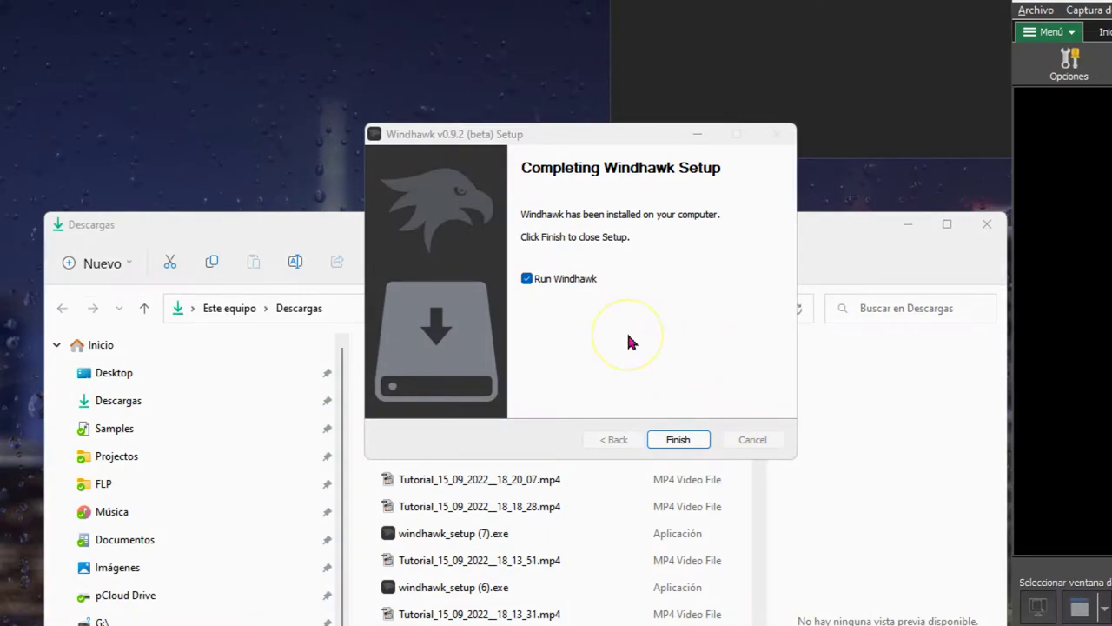
pyautogui.click(678, 440)
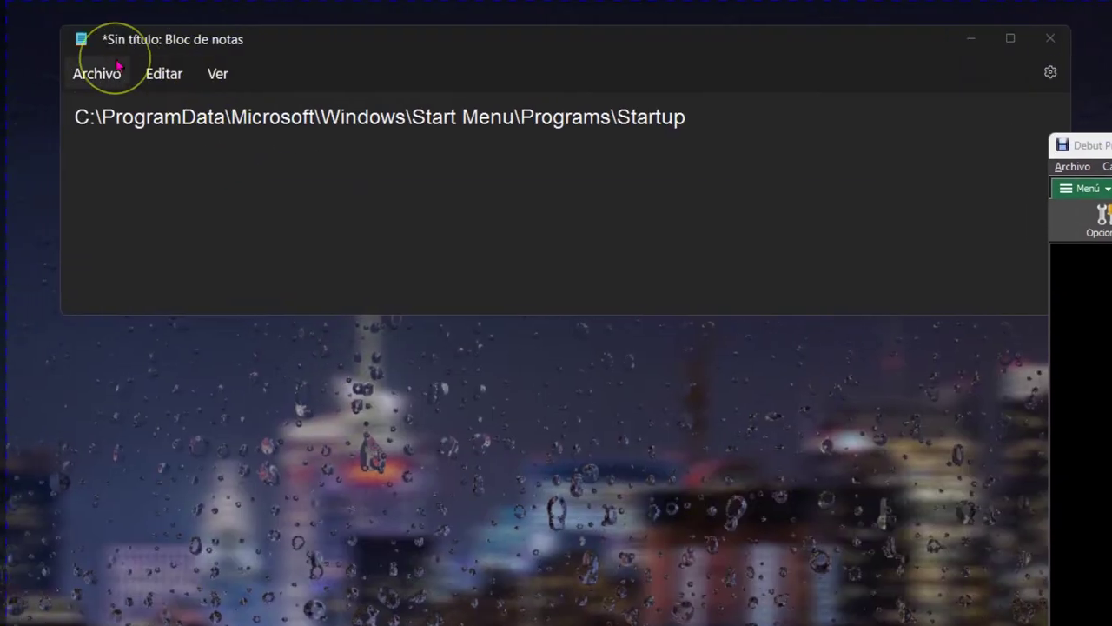
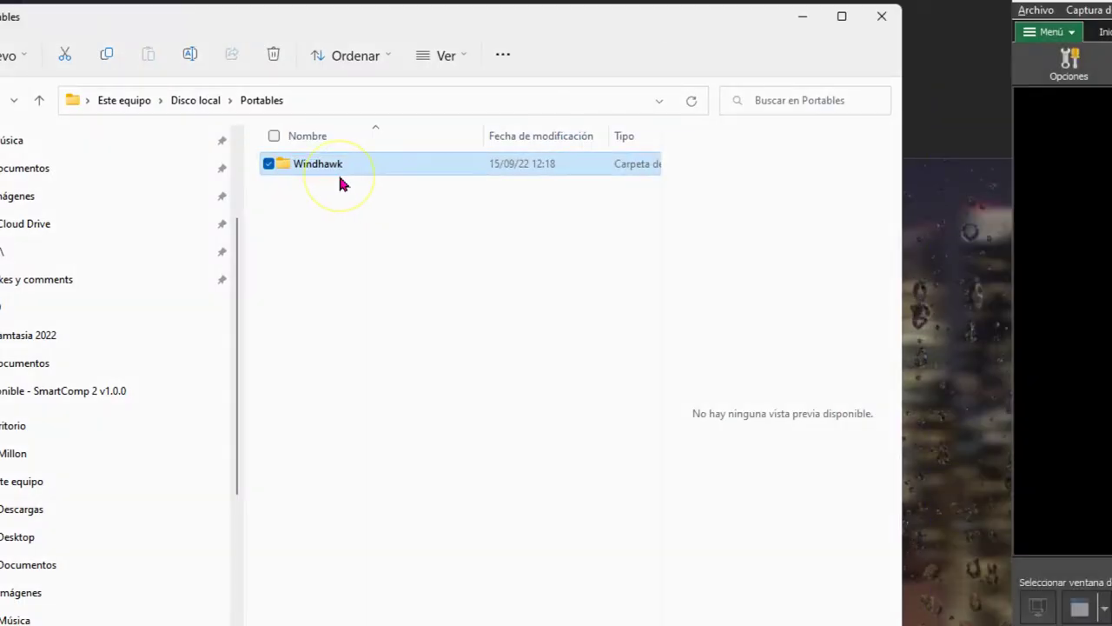
# Create a shortcut to windhawk.exe inside the C:\Portables\Windhawk folder and select that shortcut
pyautogui.doubleClick(331, 168)
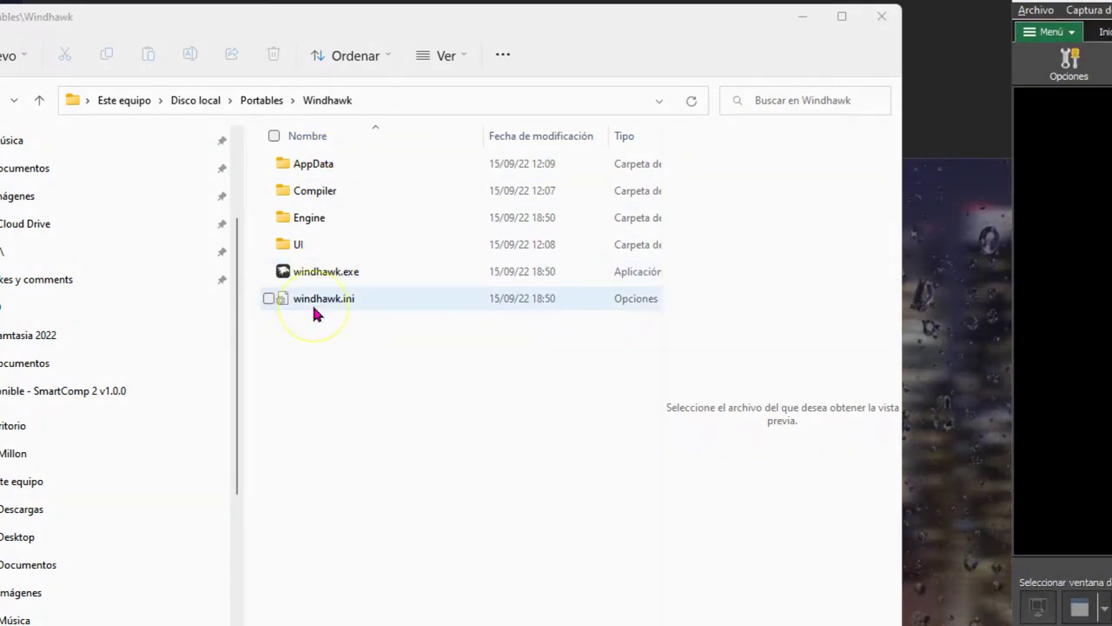
pyautogui.rightClick(344, 282)
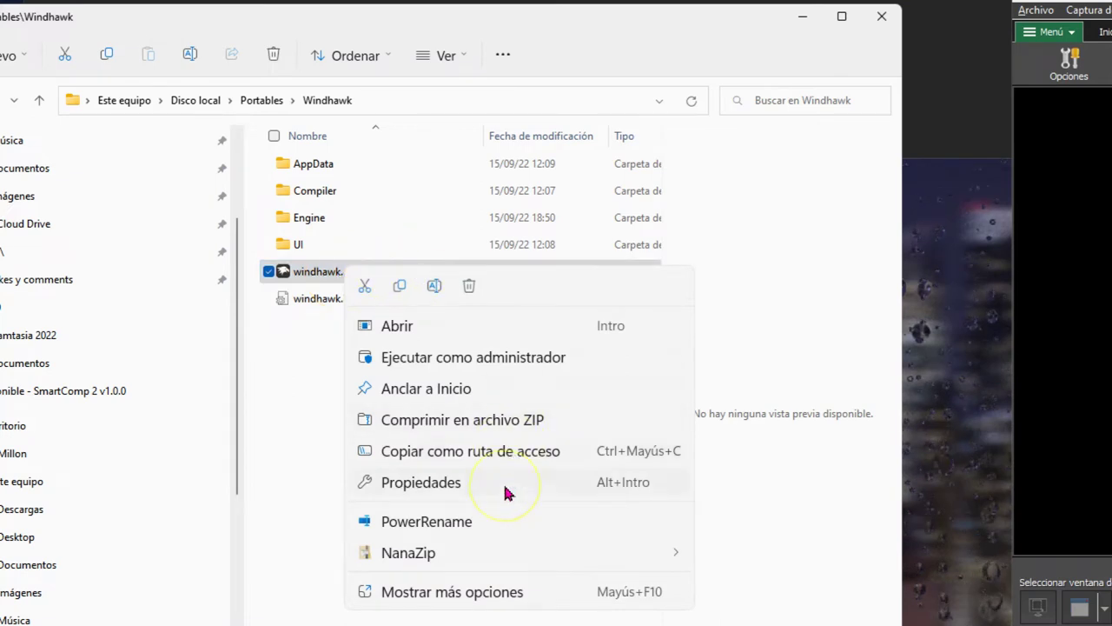
pyautogui.click(478, 593)
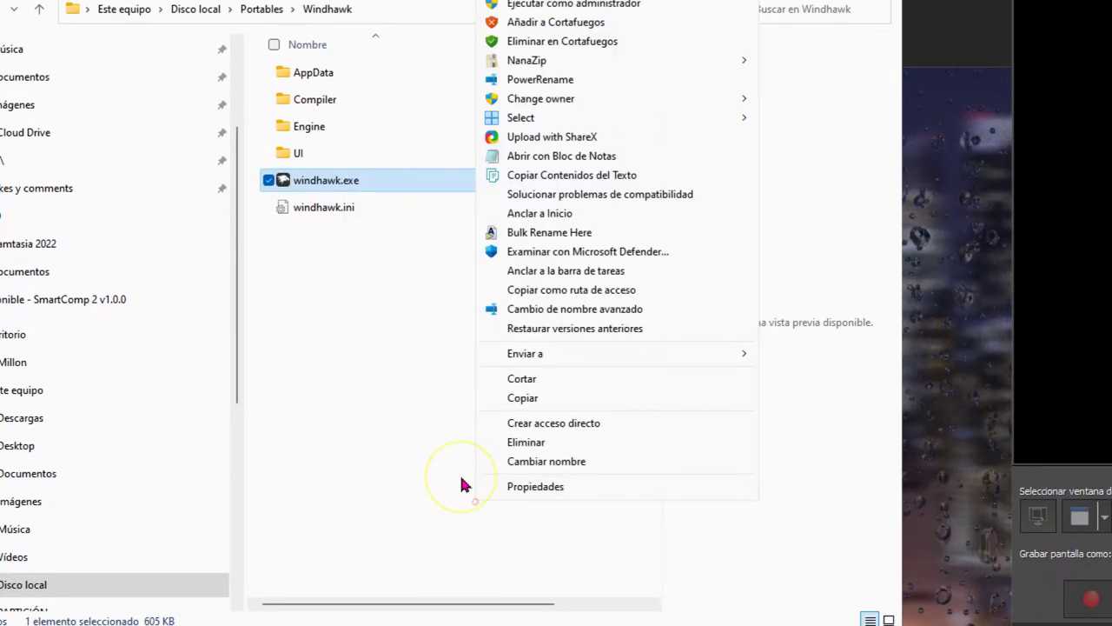
pyautogui.click(536, 423)
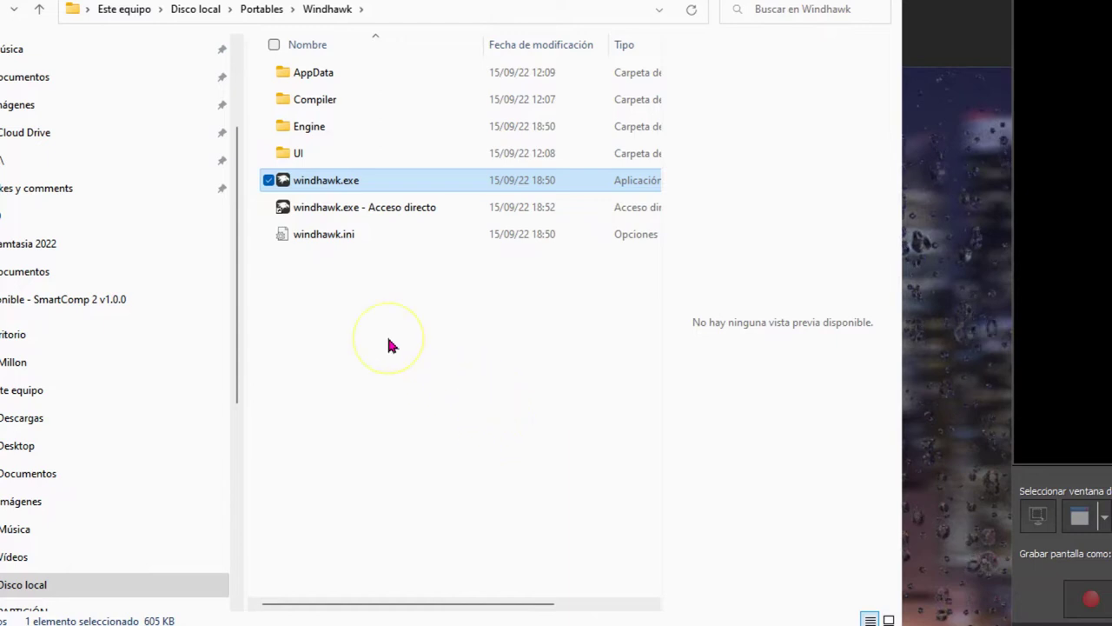
pyautogui.click(391, 210)
pyautogui.rightClick(398, 209)
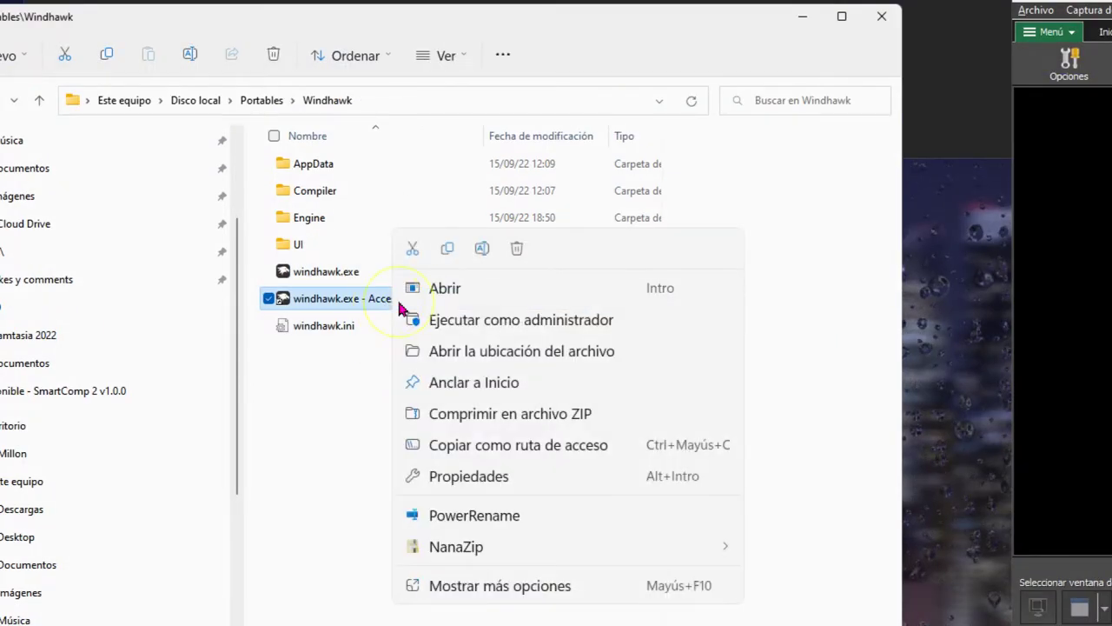
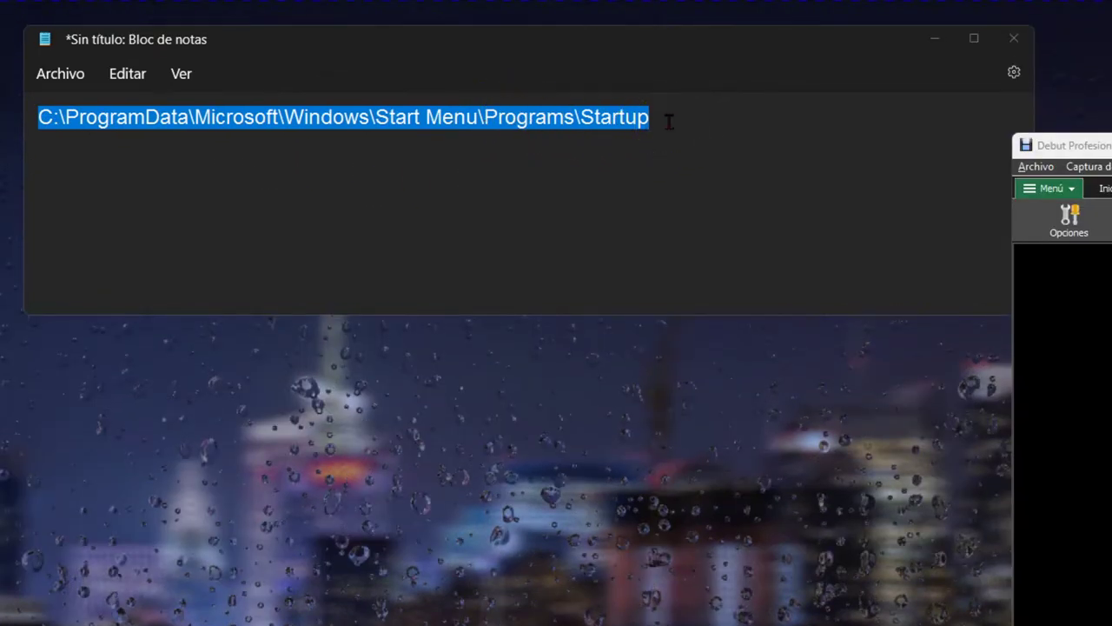
# Highlight the path C:\ProgramData\Microsoft\Windows\Start Menu\Programs\Startup in the Notepad note
pyautogui.click(678, 120)
pyautogui.moveTo(678, 120); pyautogui.dragTo(8, 130)
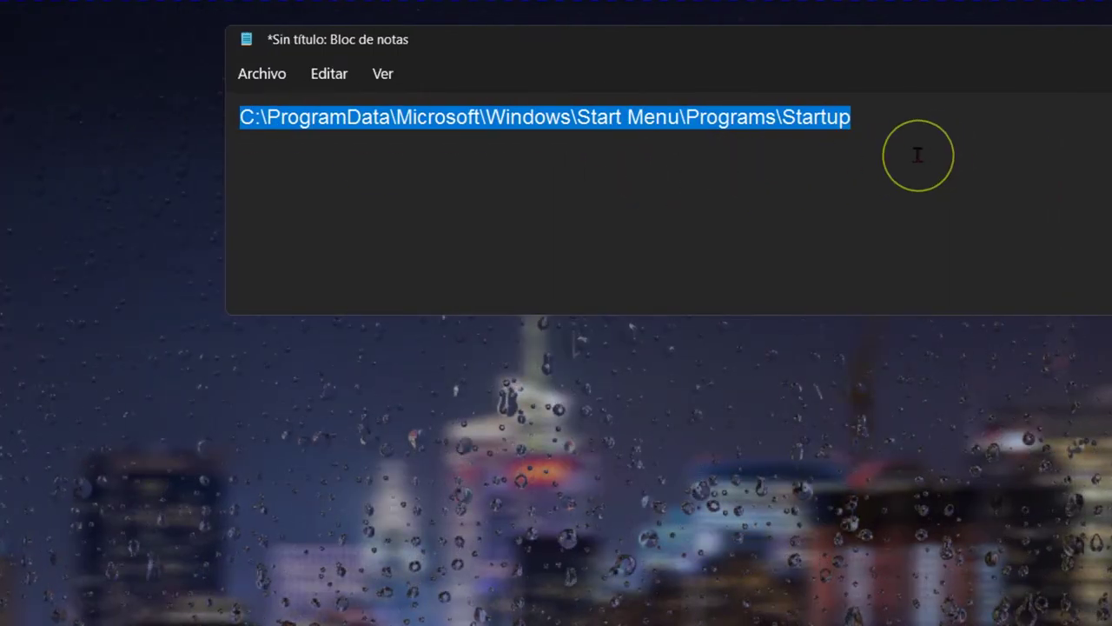
pyautogui.press('super+d')
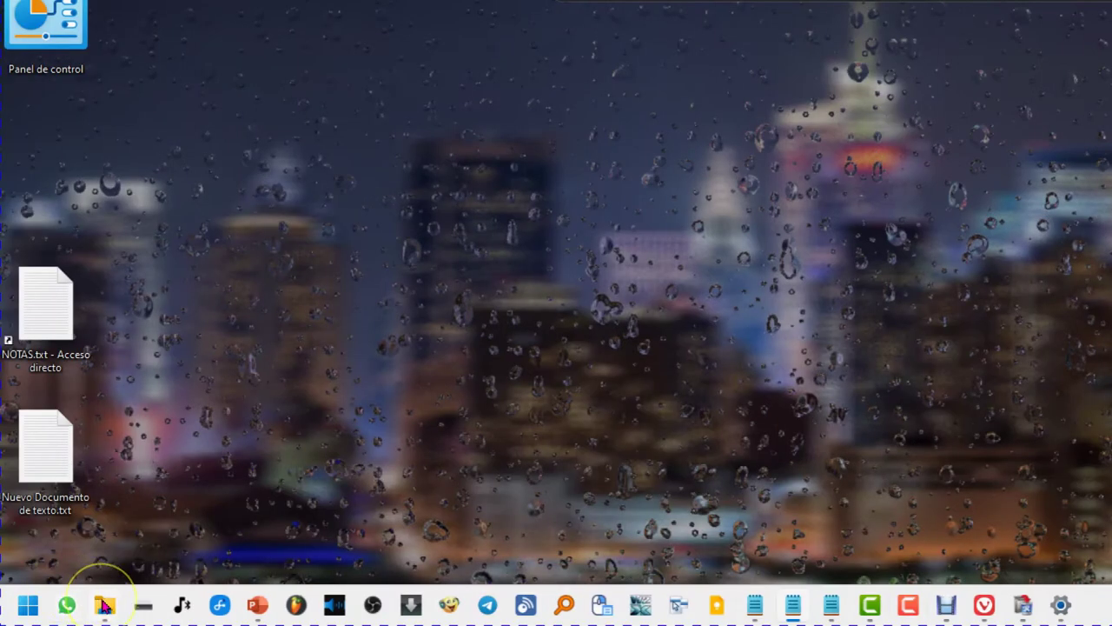
# Bring up the C:\Portables\Windhawk folder window and move it aside to make room for another window
pyautogui.moveTo(103, 606)
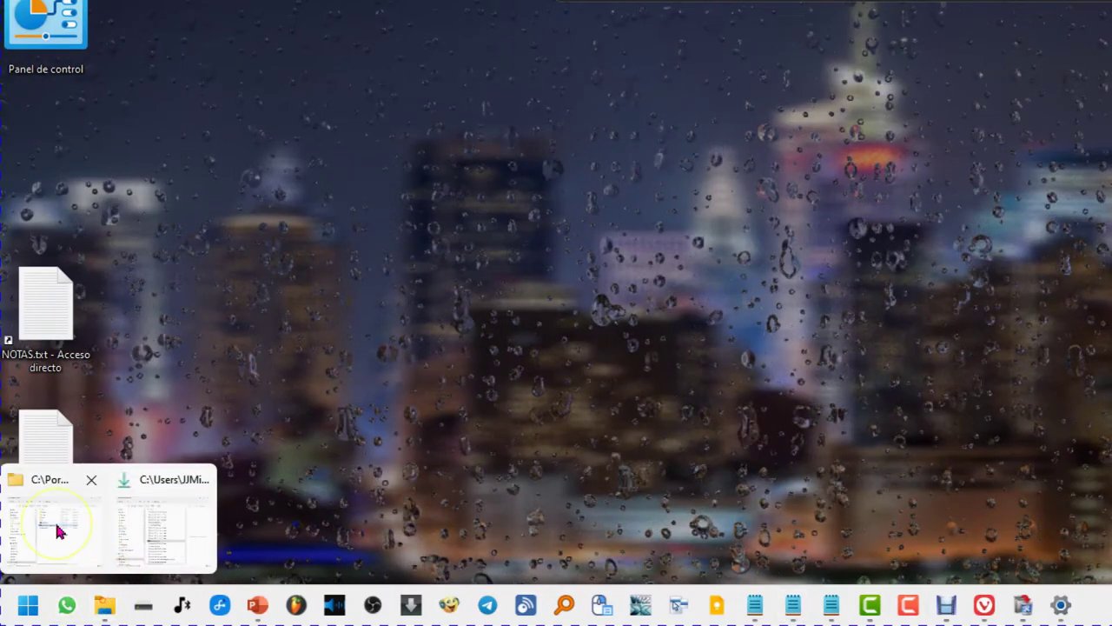
pyautogui.click(52, 513)
pyautogui.moveTo(557, 135); pyautogui.dragTo(1026, 116)
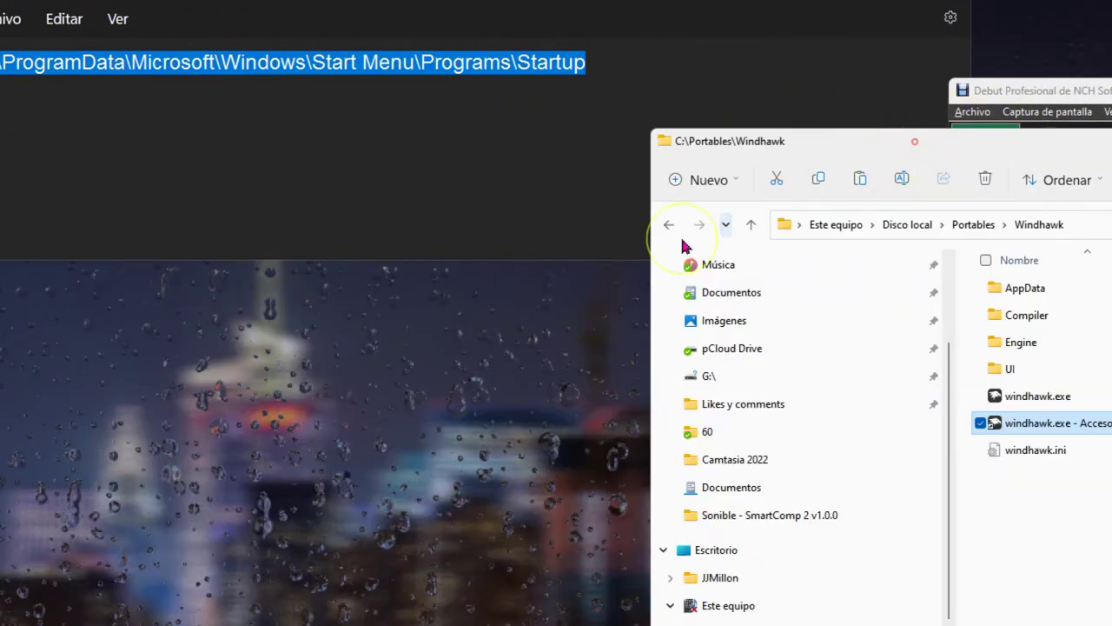
# Open a new File Explorer window and browse to the folder C:\ProgramData\Microsoft\Windows
pyautogui.press('super+d')
pyautogui.rightClick(104, 604)
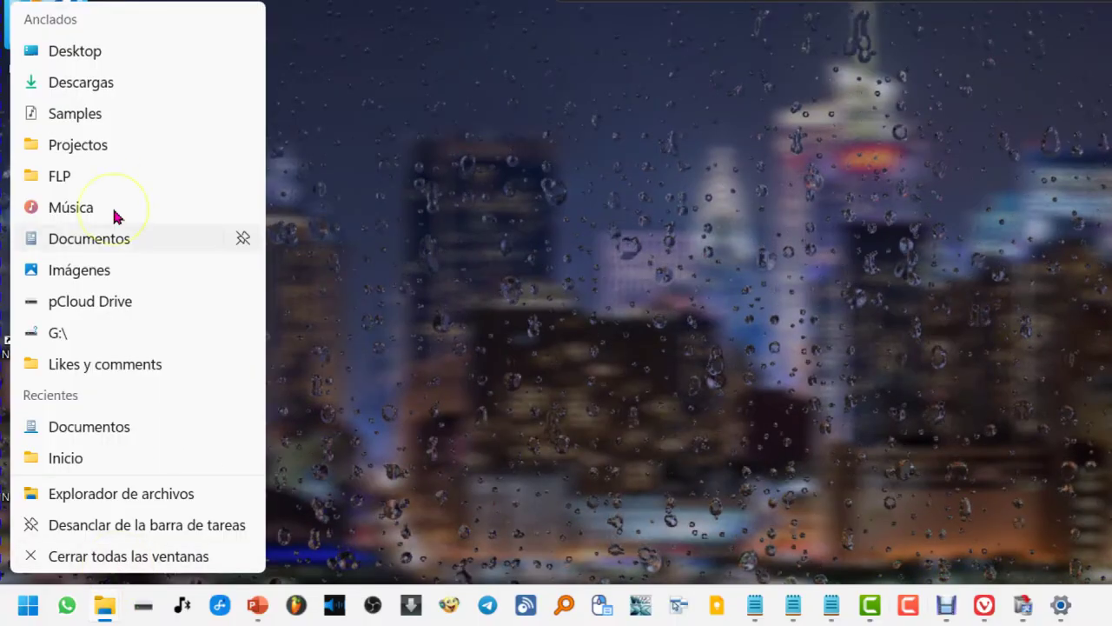
pyautogui.click(90, 129)
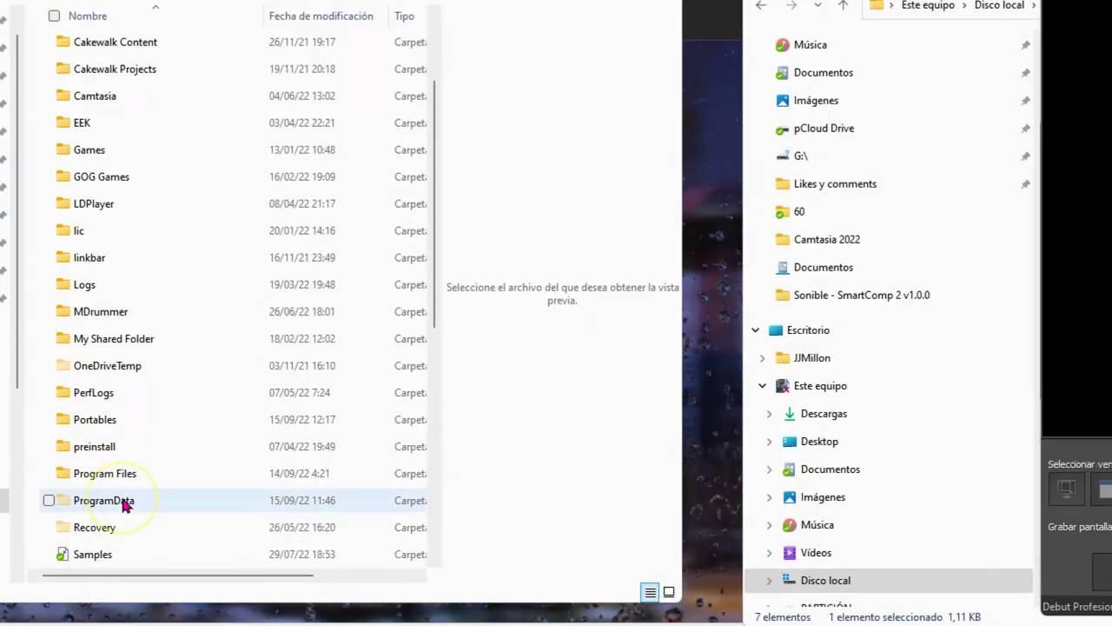
pyautogui.doubleClick(130, 503)
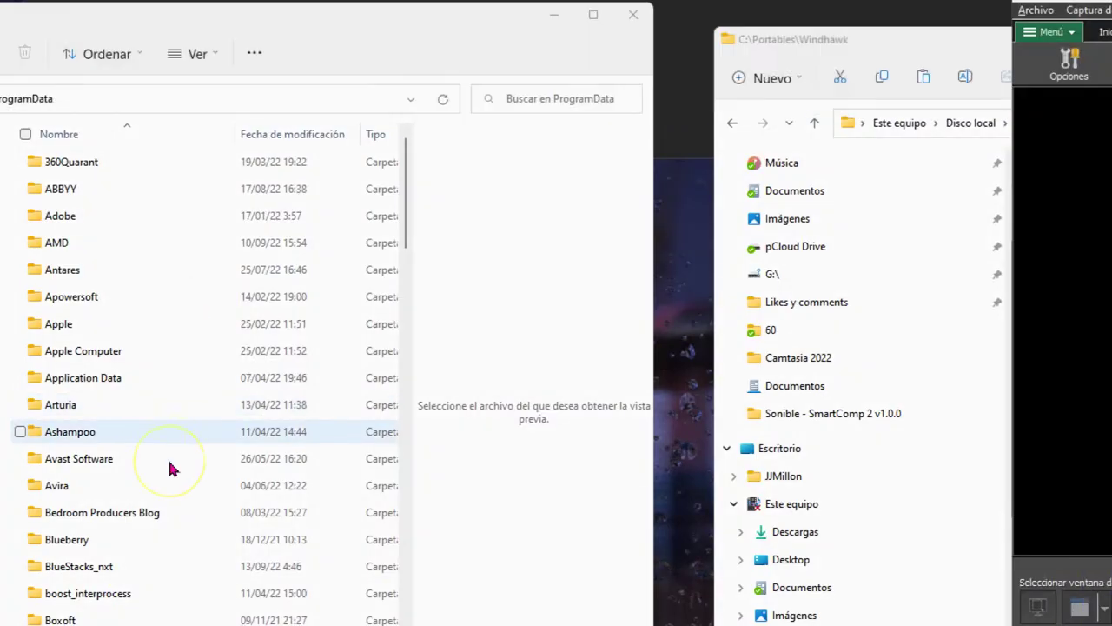
pyautogui.scroll(-10, 170, 470)
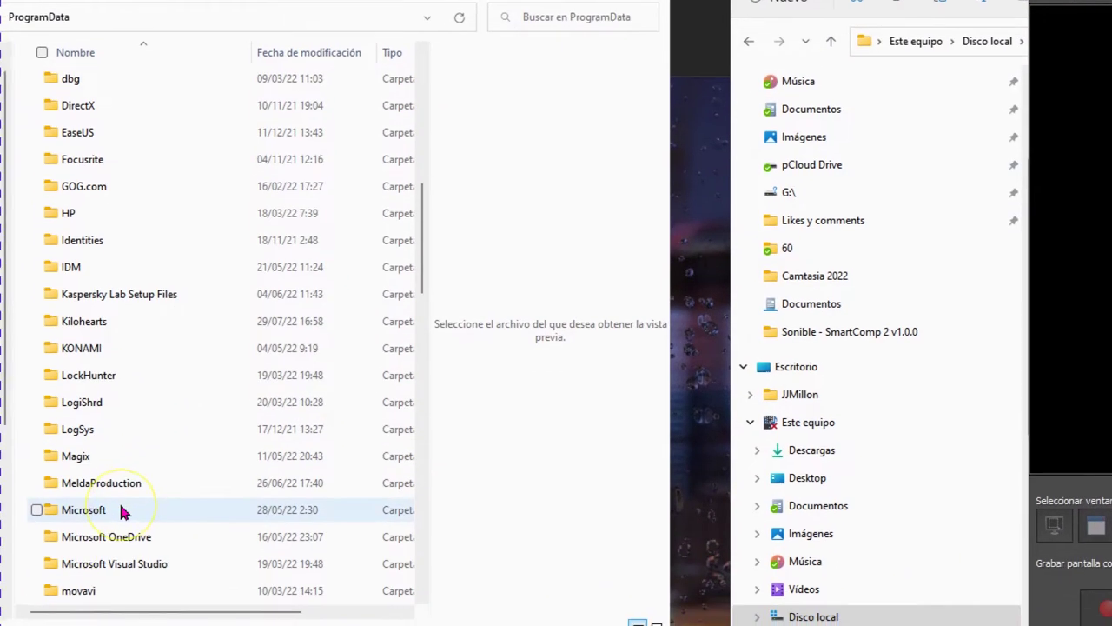
pyautogui.doubleClick(122, 511)
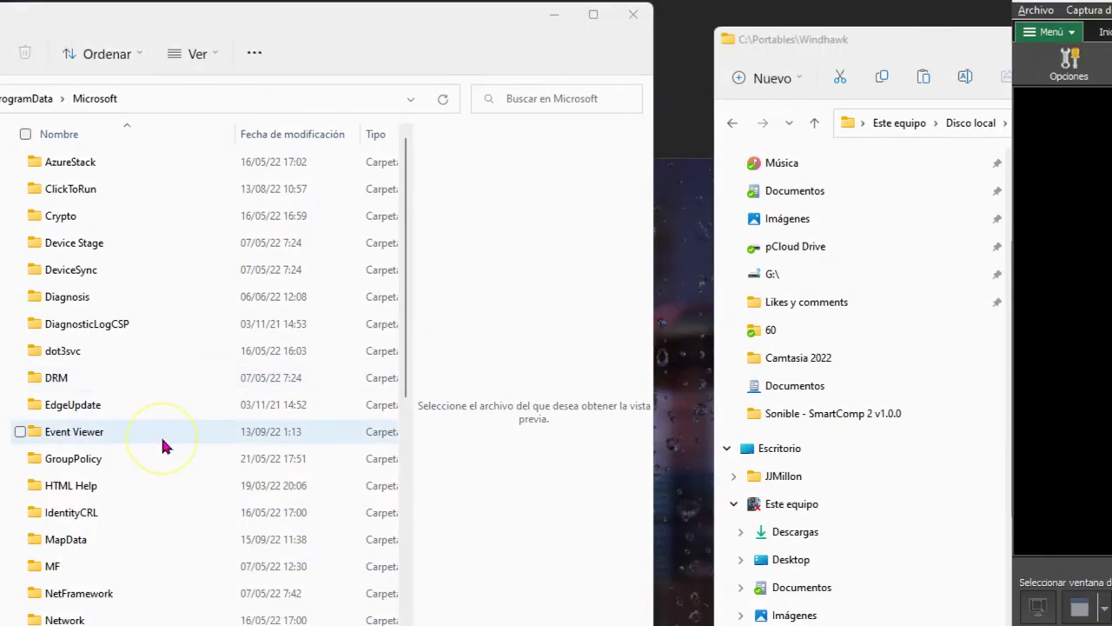
pyautogui.scroll(-6, 162, 445)
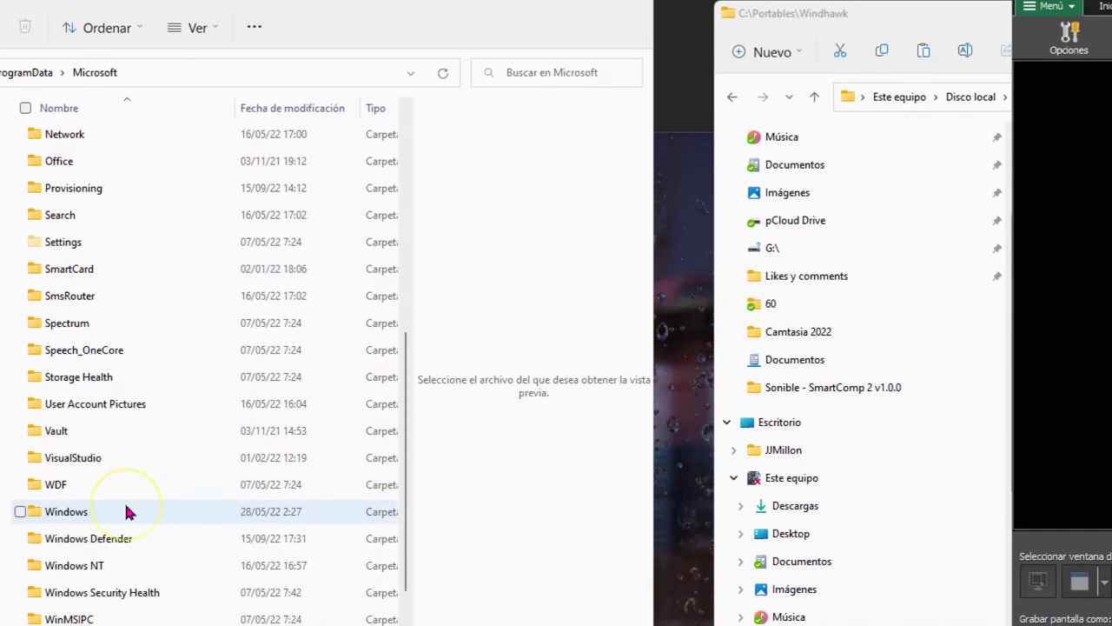
pyautogui.doubleClick(125, 536)
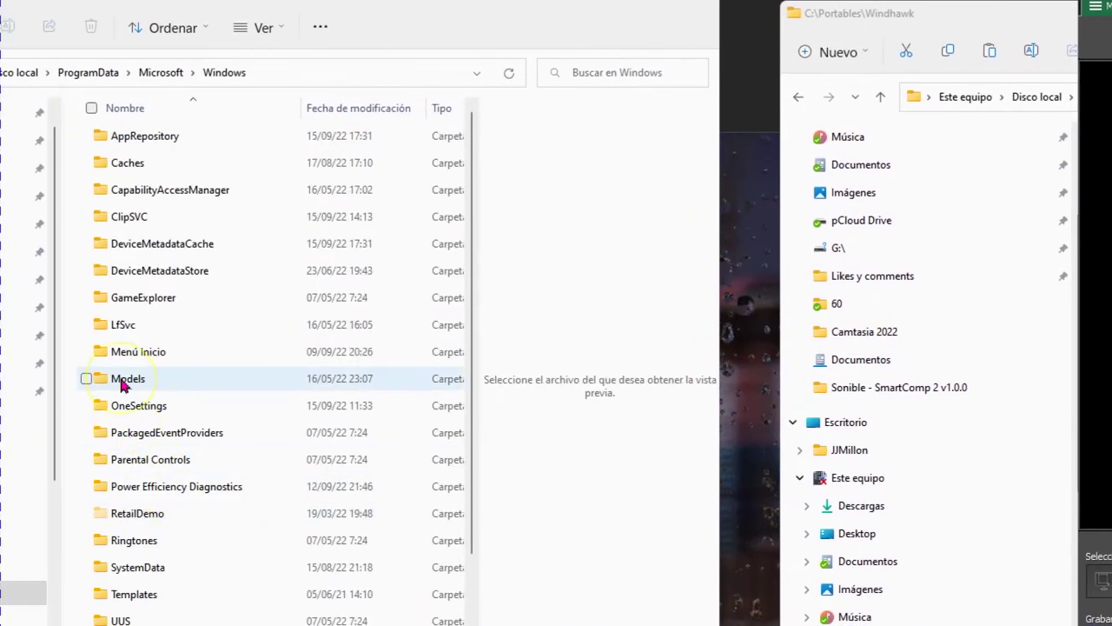
# Continue into the Menú Inicio, Programs and Inicio subfolders to reach the Windows Startup folder
pyautogui.doubleClick(162, 358)
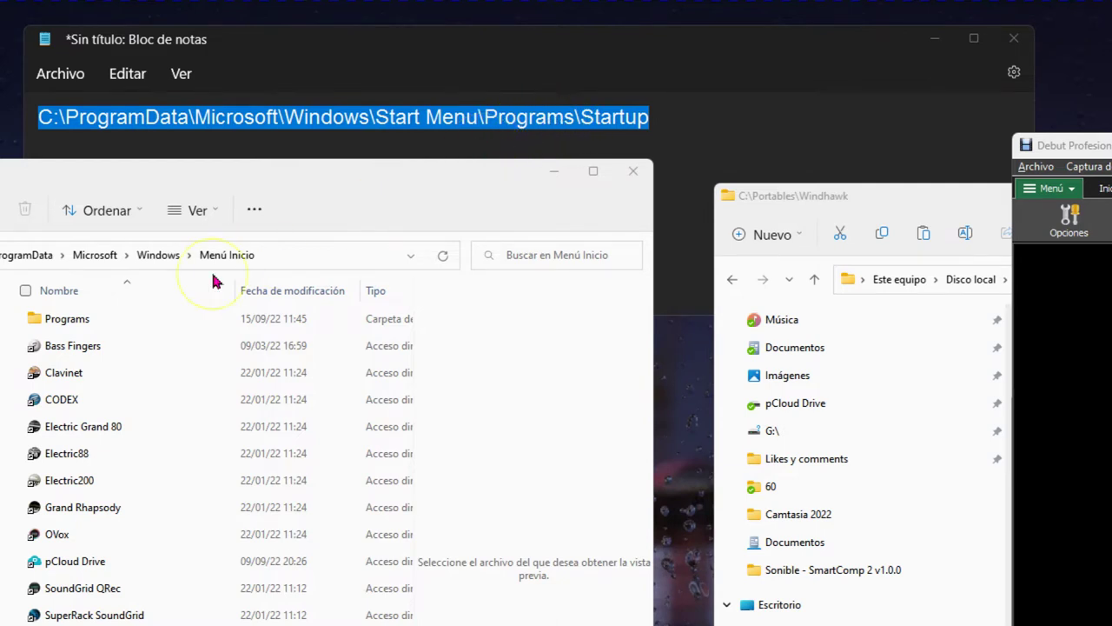
pyautogui.doubleClick(87, 319)
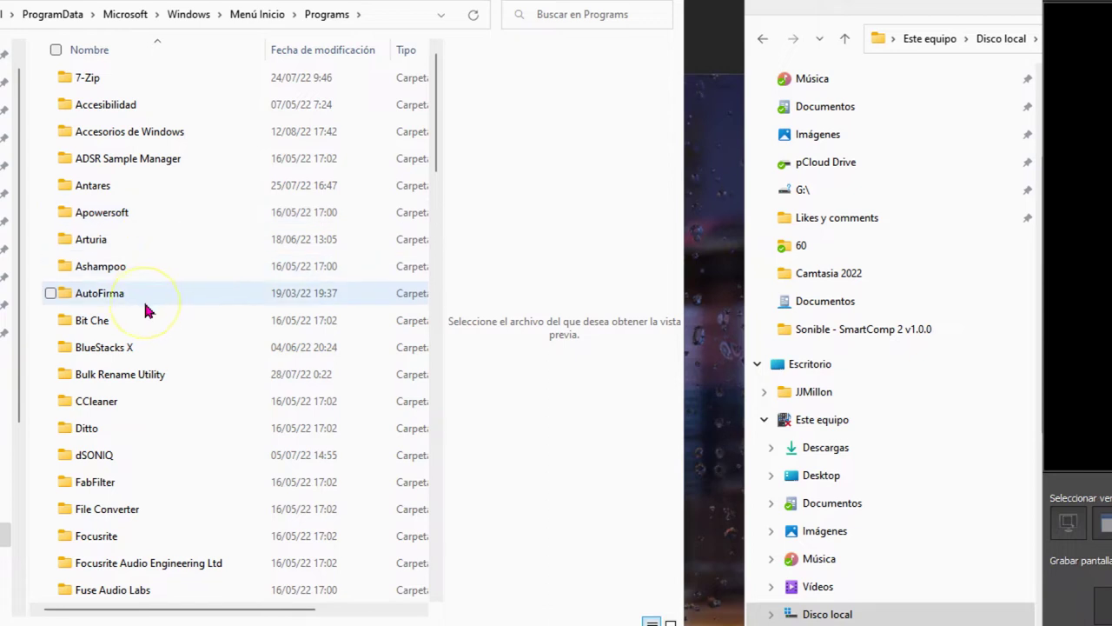
pyautogui.scroll(-3, 149, 323)
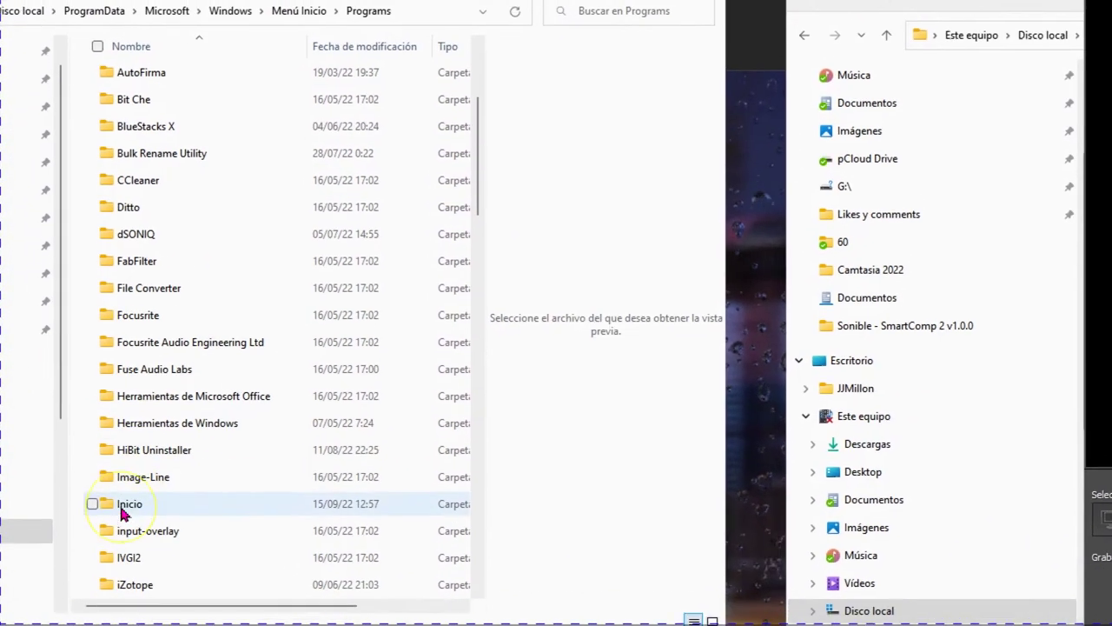
pyautogui.doubleClick(91, 593)
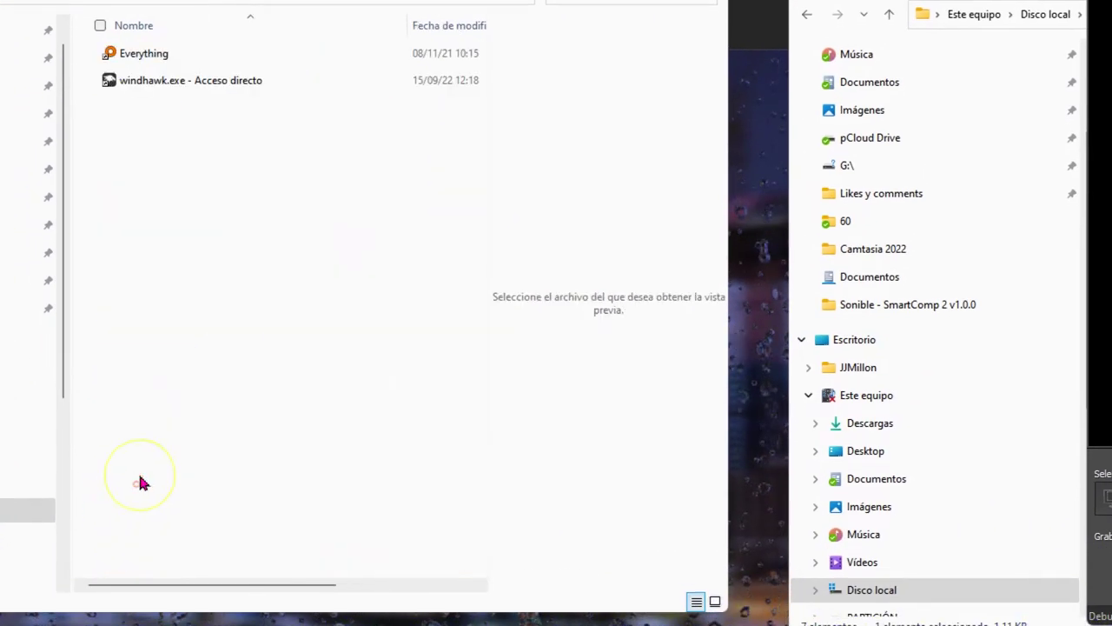
# Delete the old windhawk.exe shortcut from the Startup folder and paste the new one there with administrator permission
pyautogui.press('Delete')
pyautogui.rightClick(150, 144)
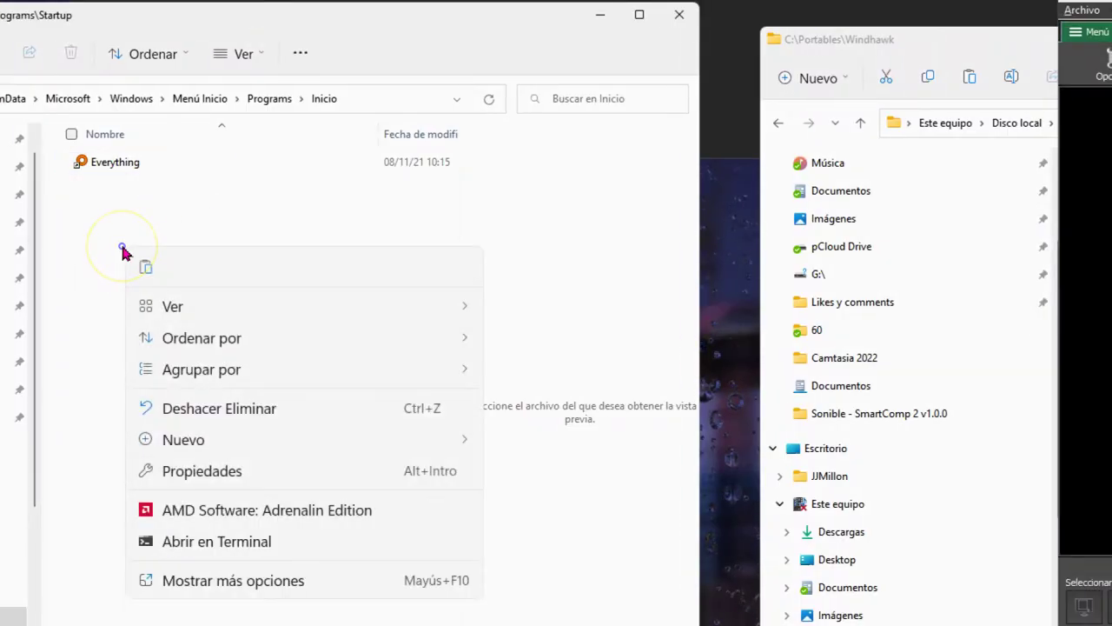
pyautogui.click(156, 266)
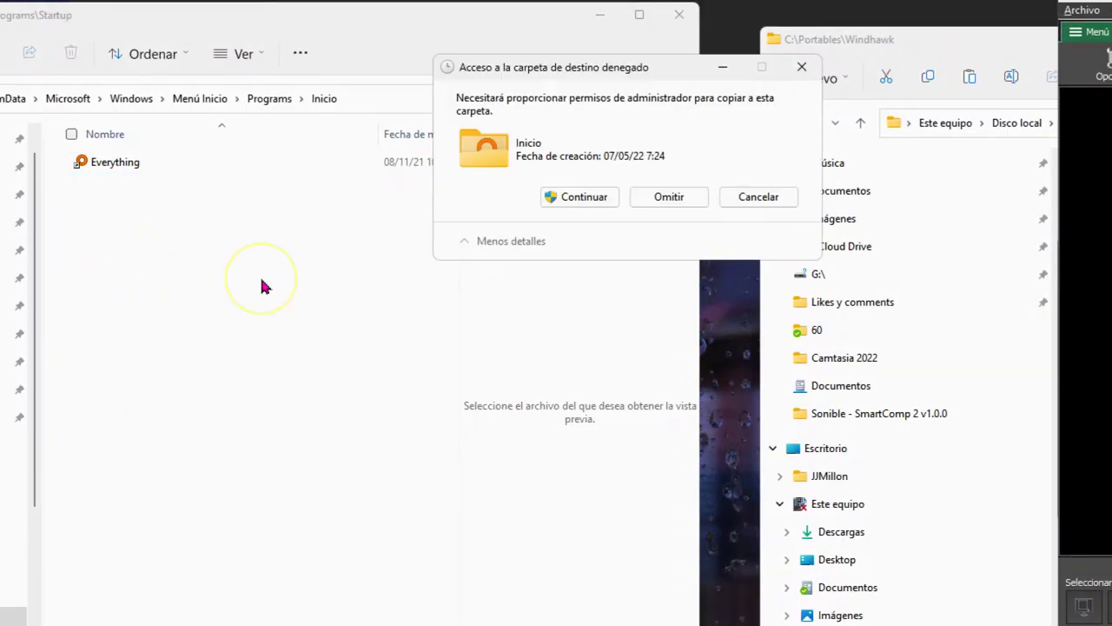
pyautogui.click(581, 199)
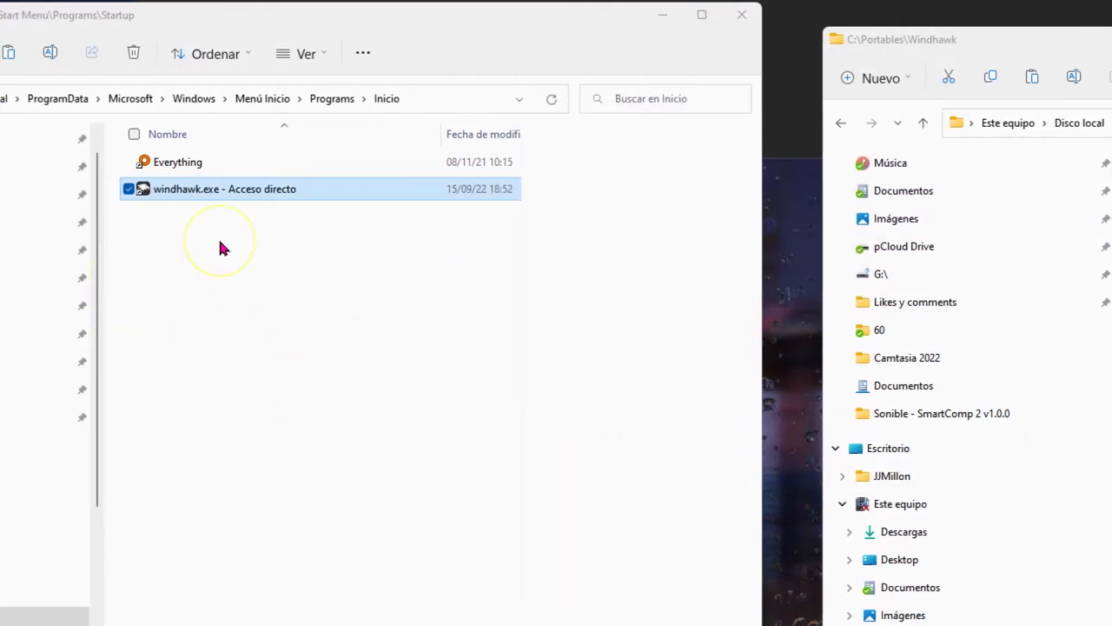
pyautogui.click(219, 249)
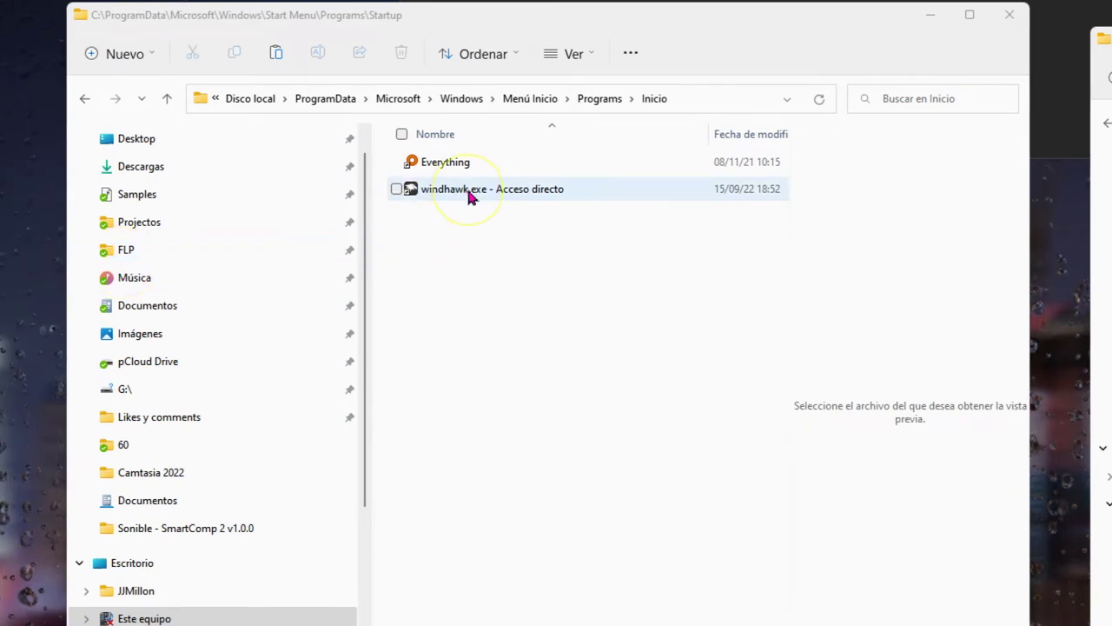
# Create a desktop shortcut from the Startup folder's windhawk.exe shortcut and pin it to the taskbar
pyautogui.rightClick(470, 196)
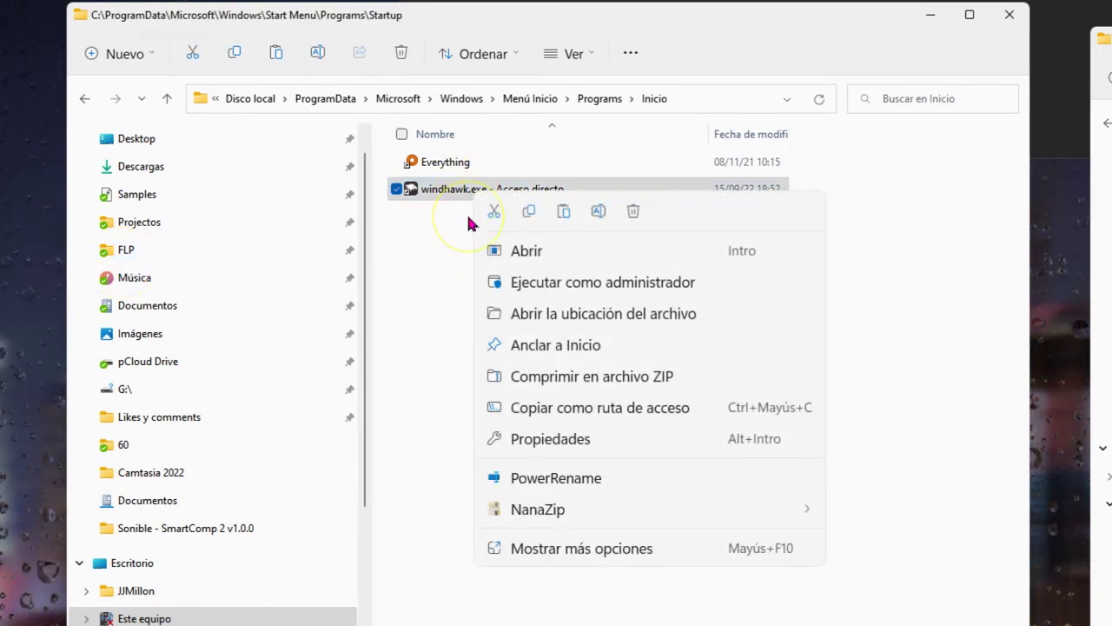
pyautogui.click(574, 506)
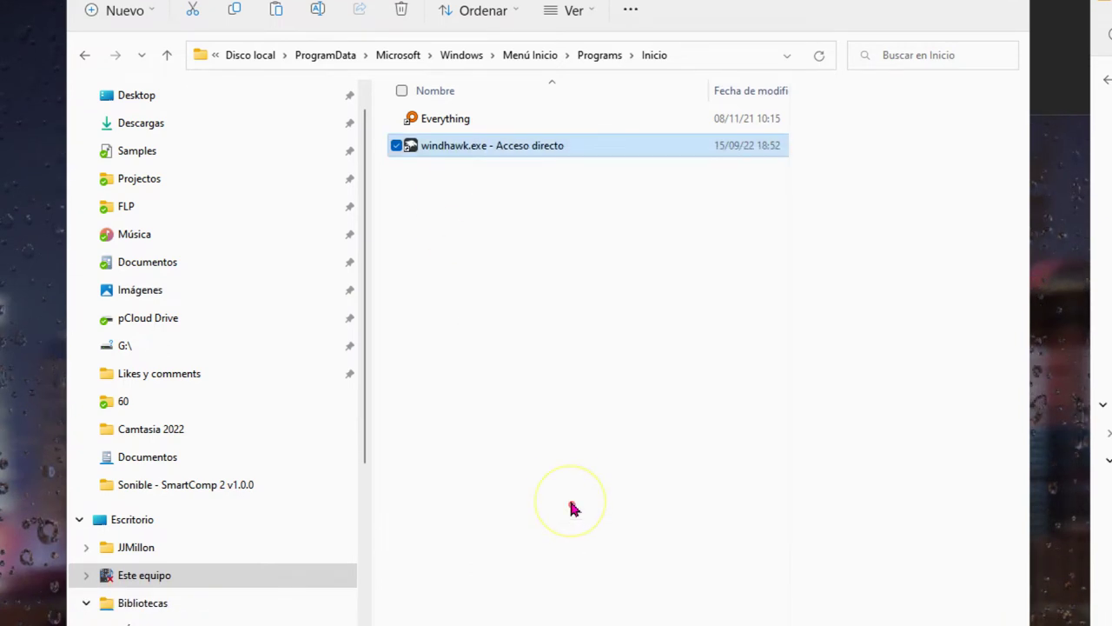
pyautogui.click(707, 426)
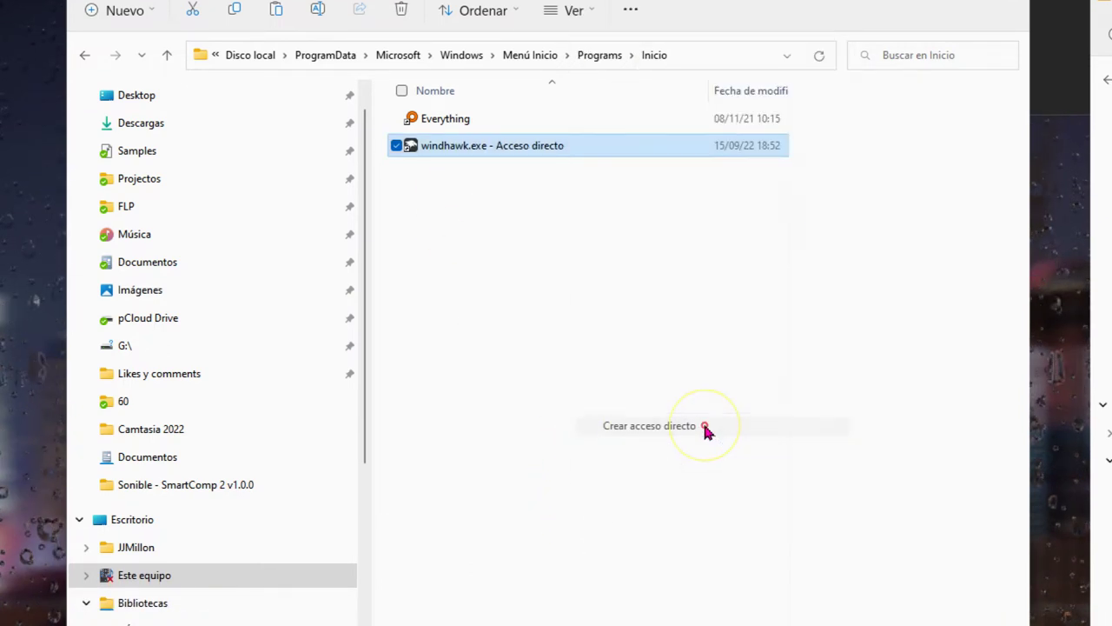
pyautogui.click(999, 258)
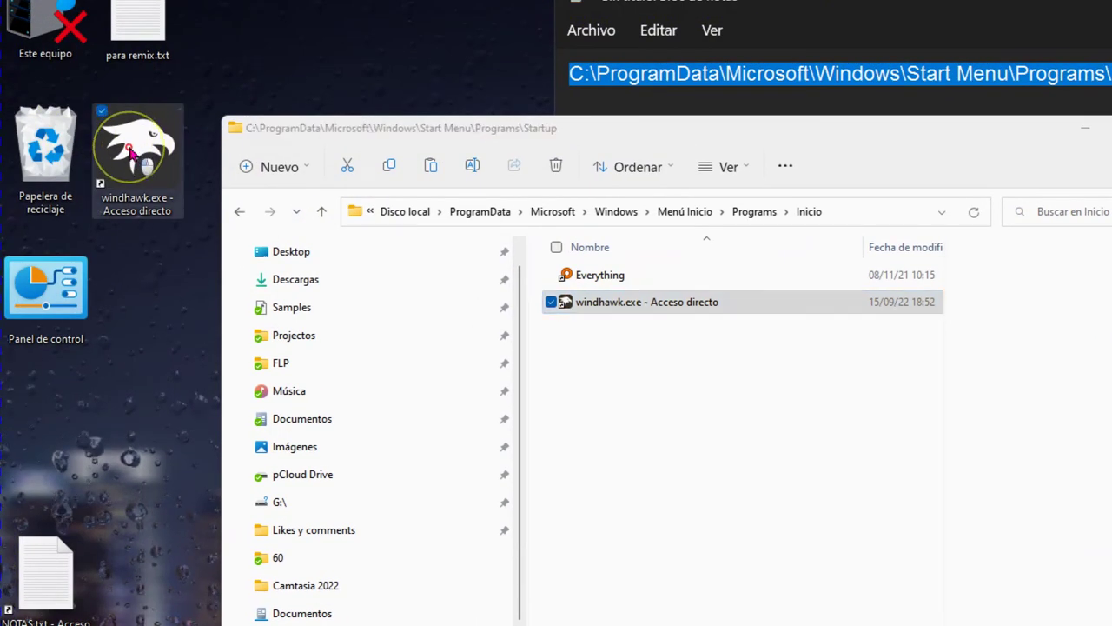
pyautogui.moveTo(132, 152); pyautogui.dragTo(992, 613)
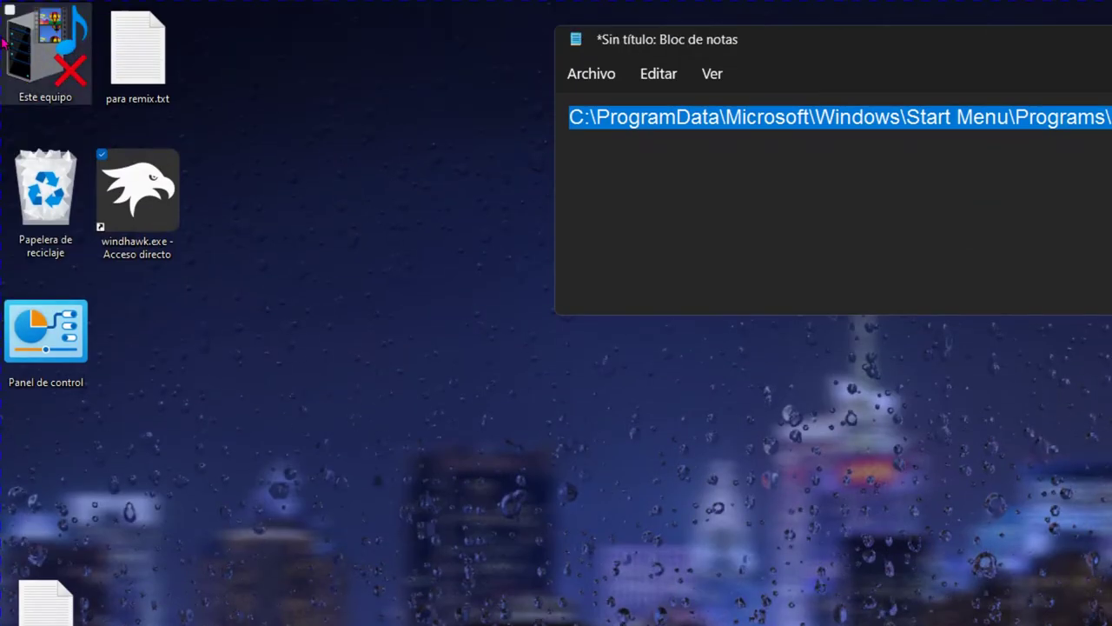
# Launch Windhawk from its desktop shortcut and browse the catalogue of available mods
pyautogui.click(134, 186)
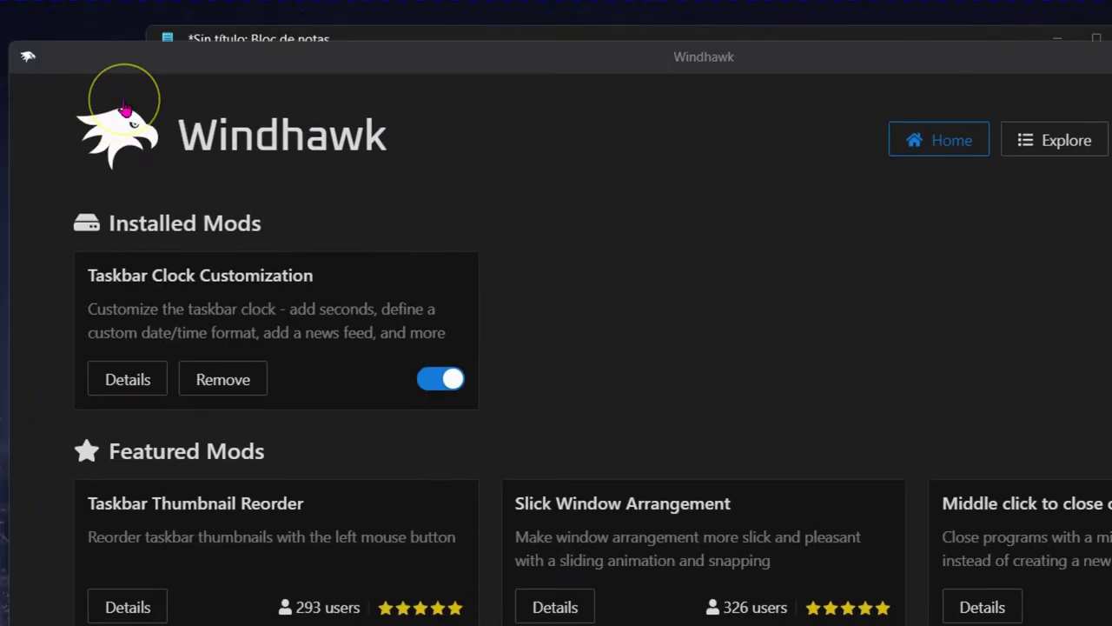
pyautogui.click(983, 142)
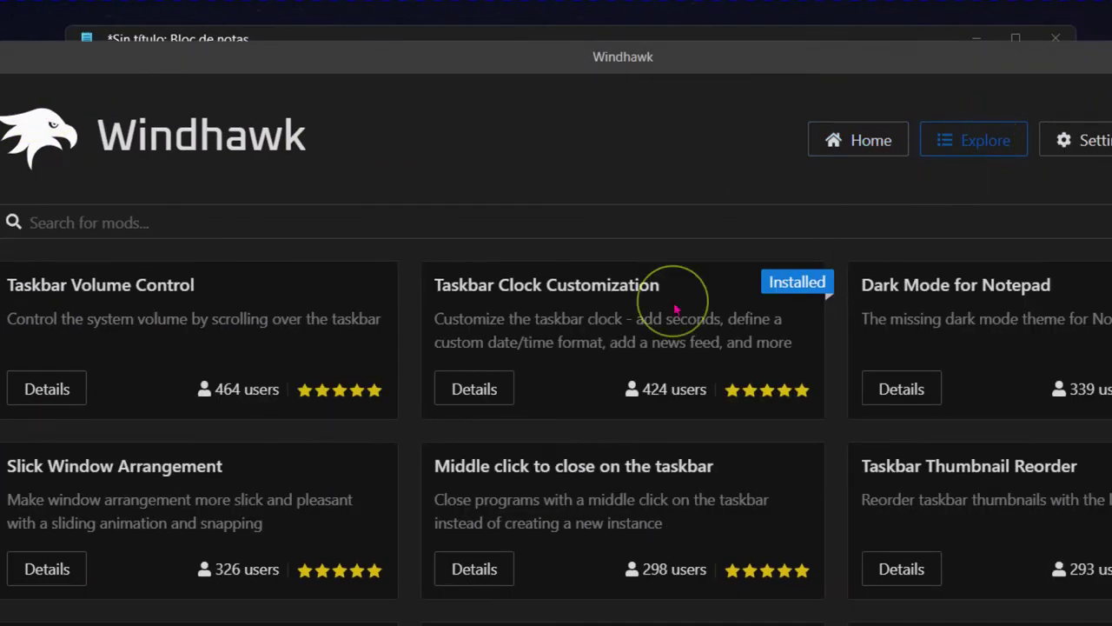
pyautogui.scroll(-6, 391, 428)
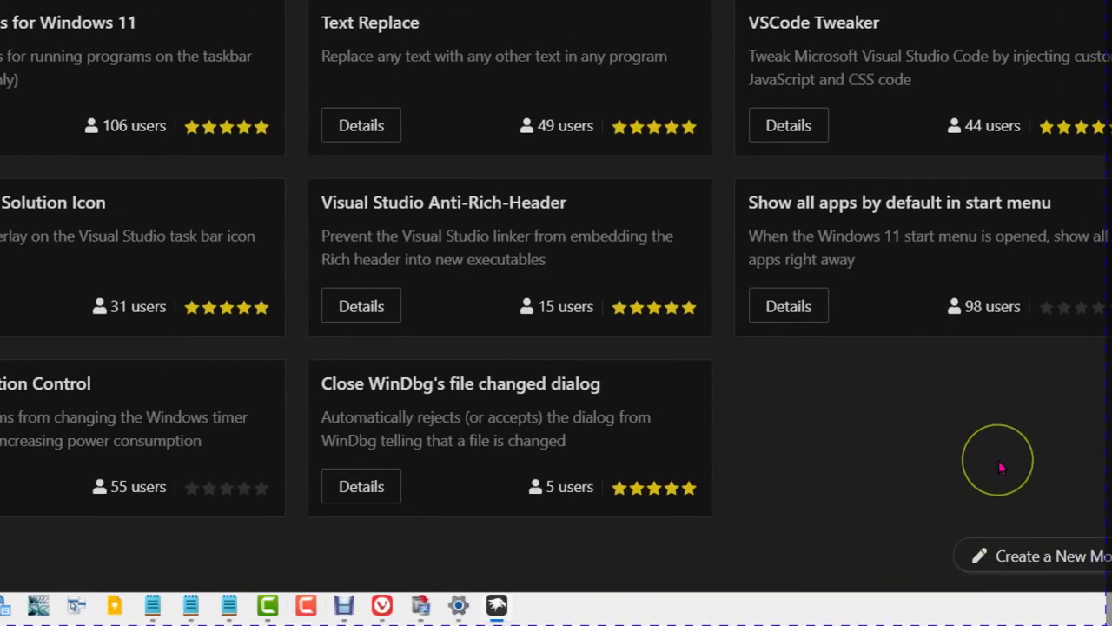
pyautogui.scroll(5, 973, 434)
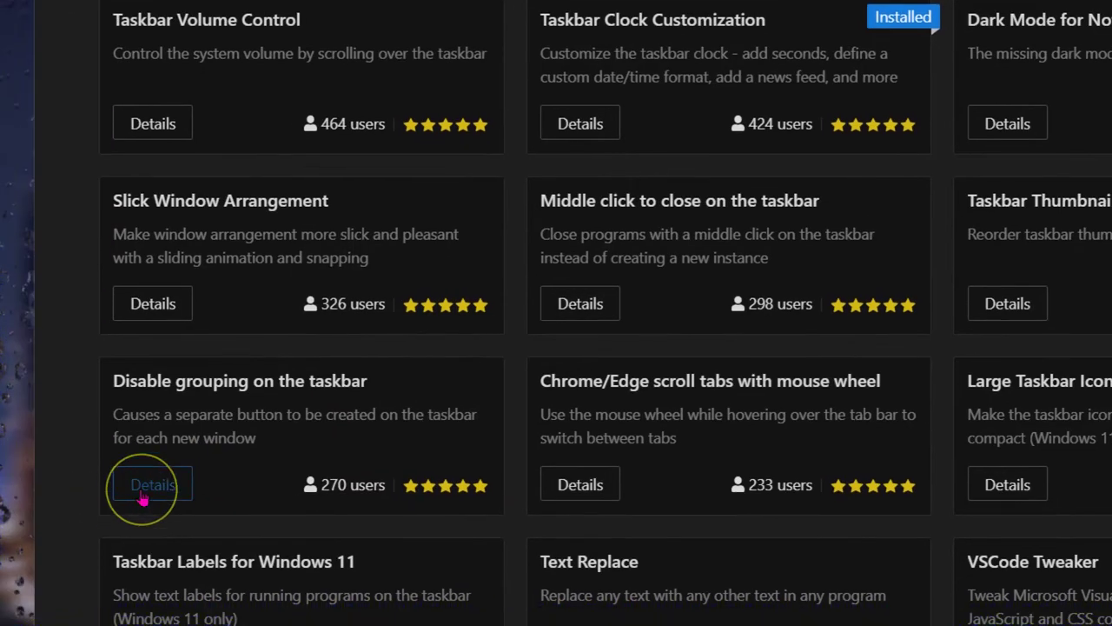
# Install the "Disable grouping on the taskbar" mod and accept the risk
pyautogui.click(144, 485)
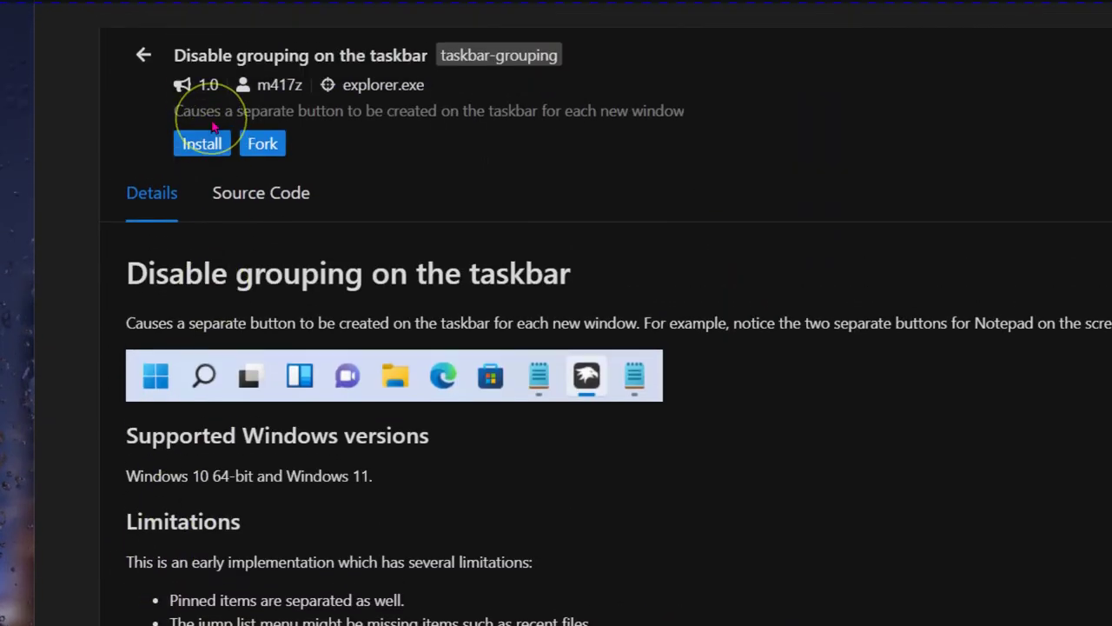
pyautogui.click(188, 200)
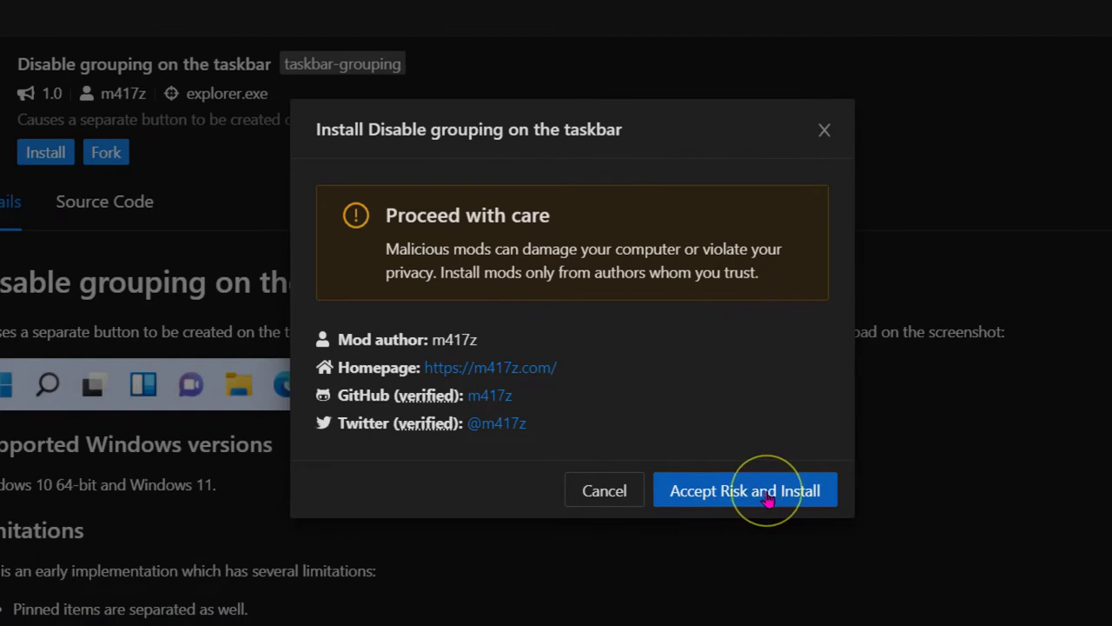
pyautogui.click(764, 492)
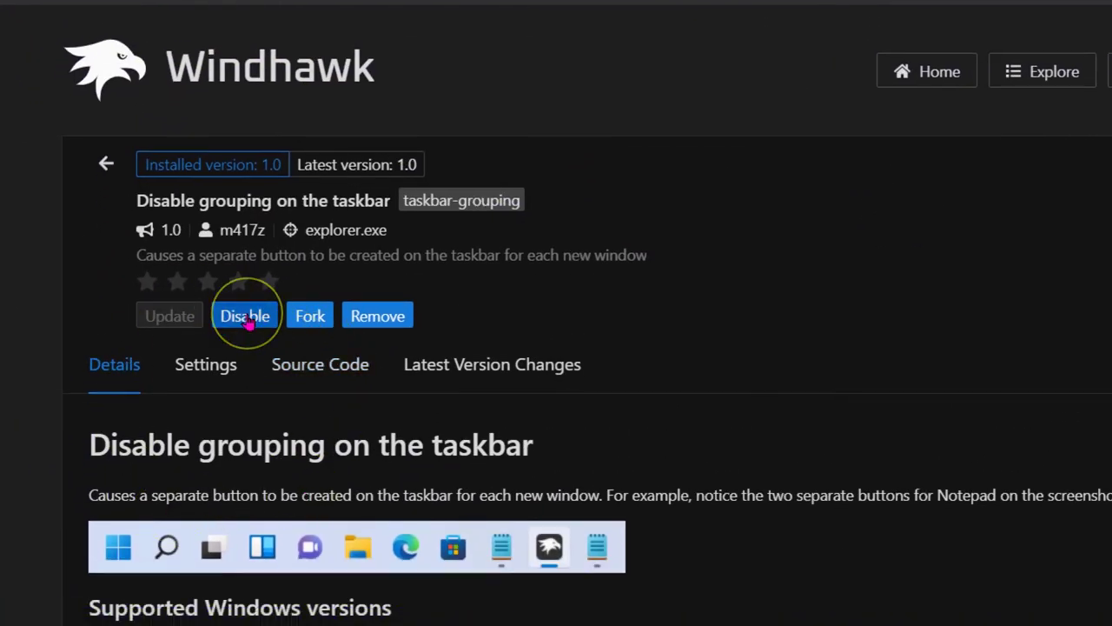
# Put away the C:\Portables and Windhawk windows to clear the desktop
pyautogui.click(245, 316)
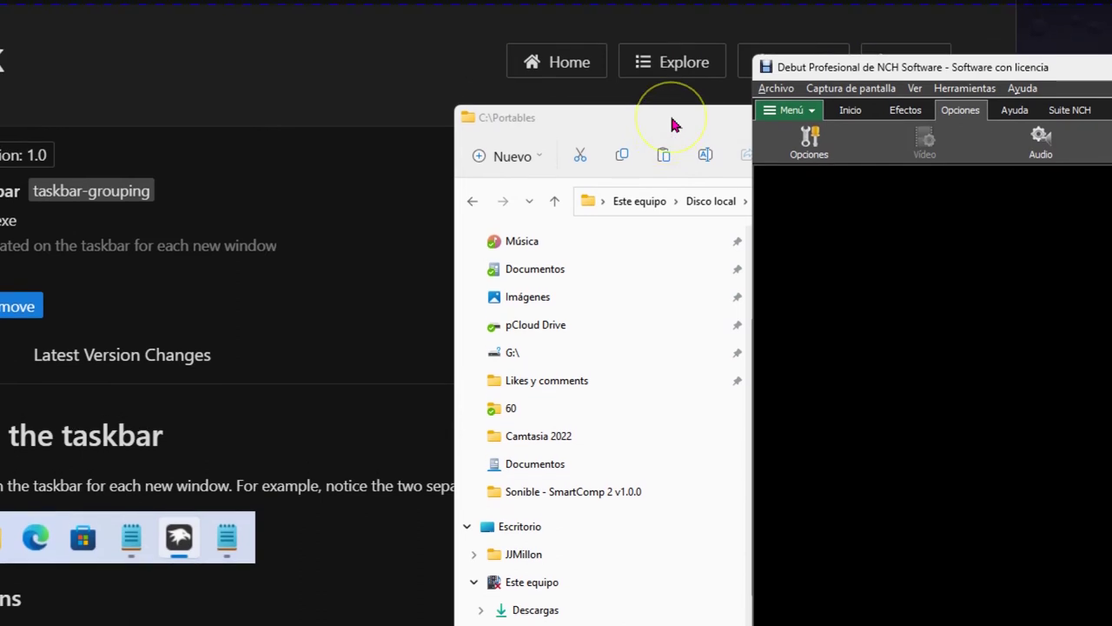
pyautogui.click(868, 46)
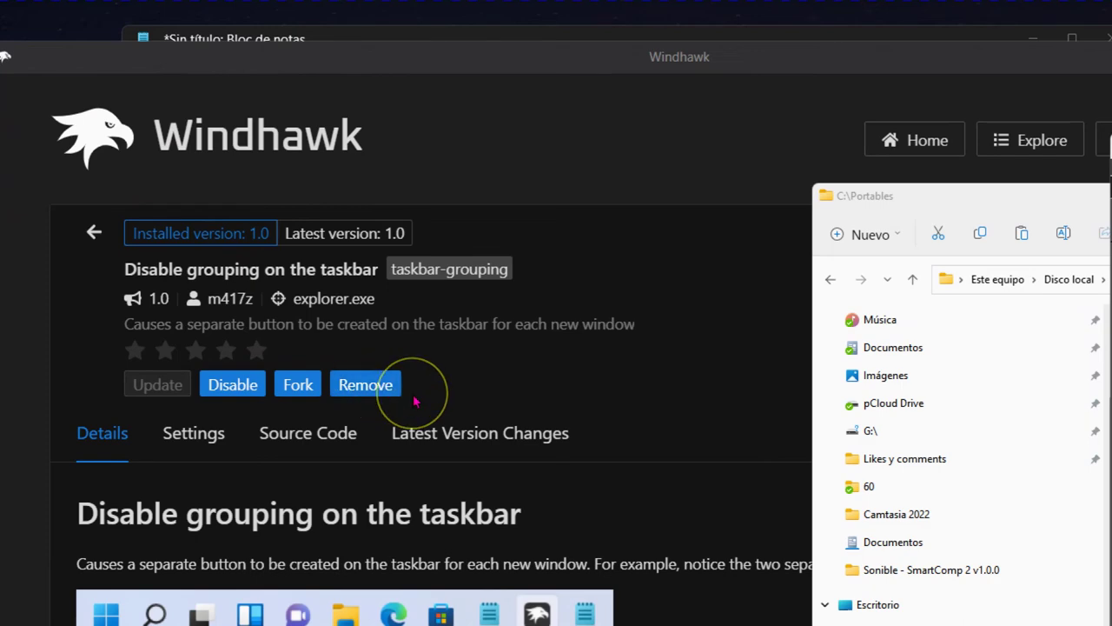
pyautogui.click(415, 401)
pyautogui.click(1110, 56)
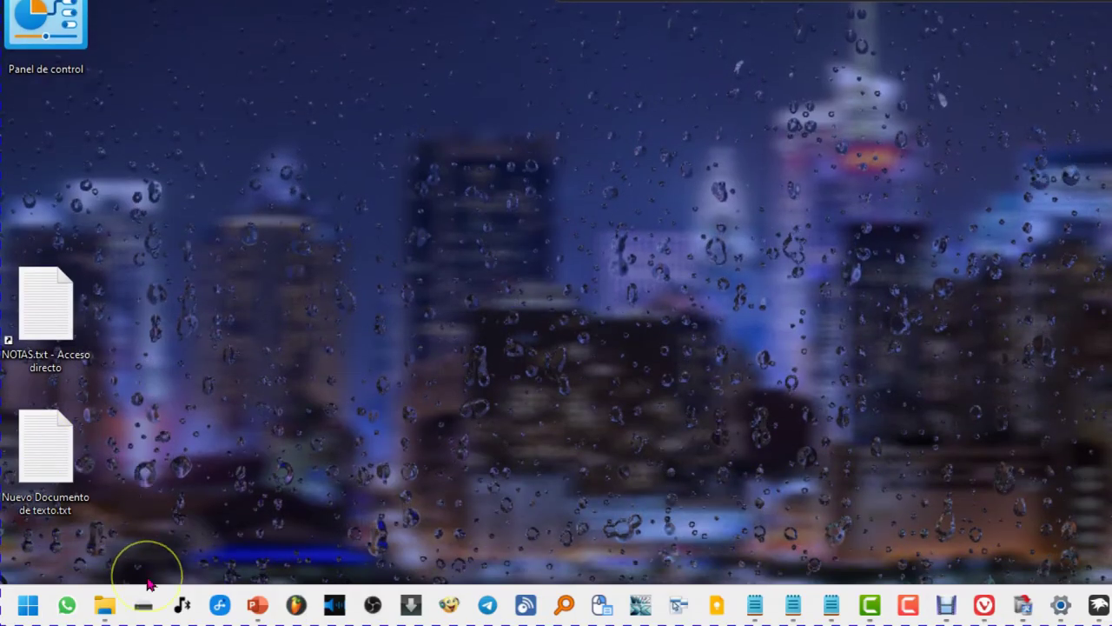
# Open Descargas, Música, Explorador de archivos and Likes y comments in separate windows to test the ungrouped taskbar buttons
pyautogui.rightClick(105, 605)
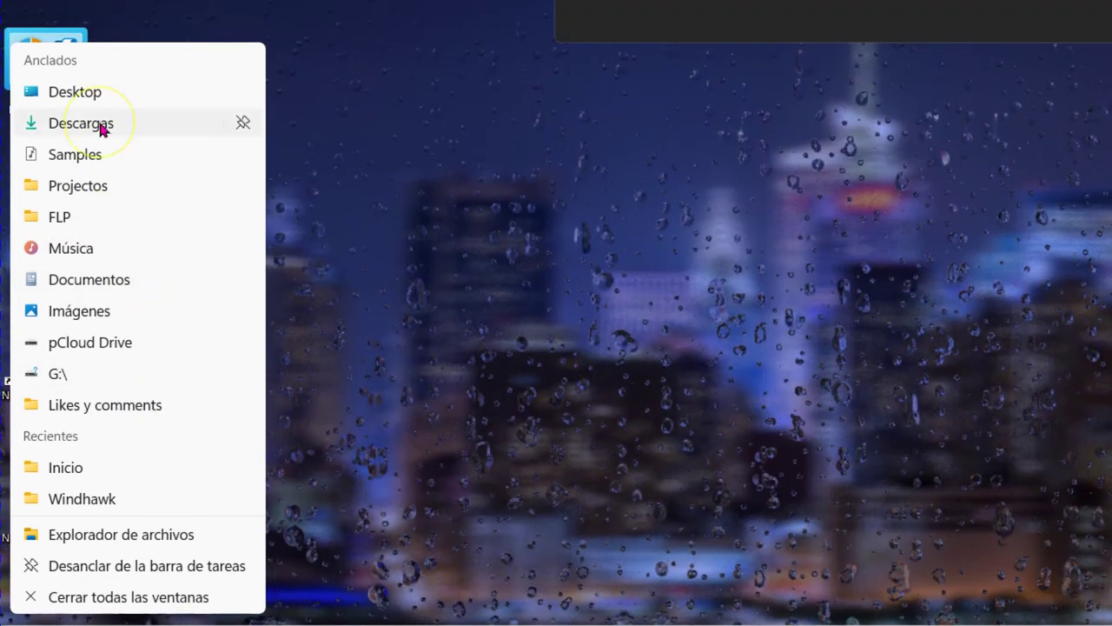
pyautogui.click(100, 84)
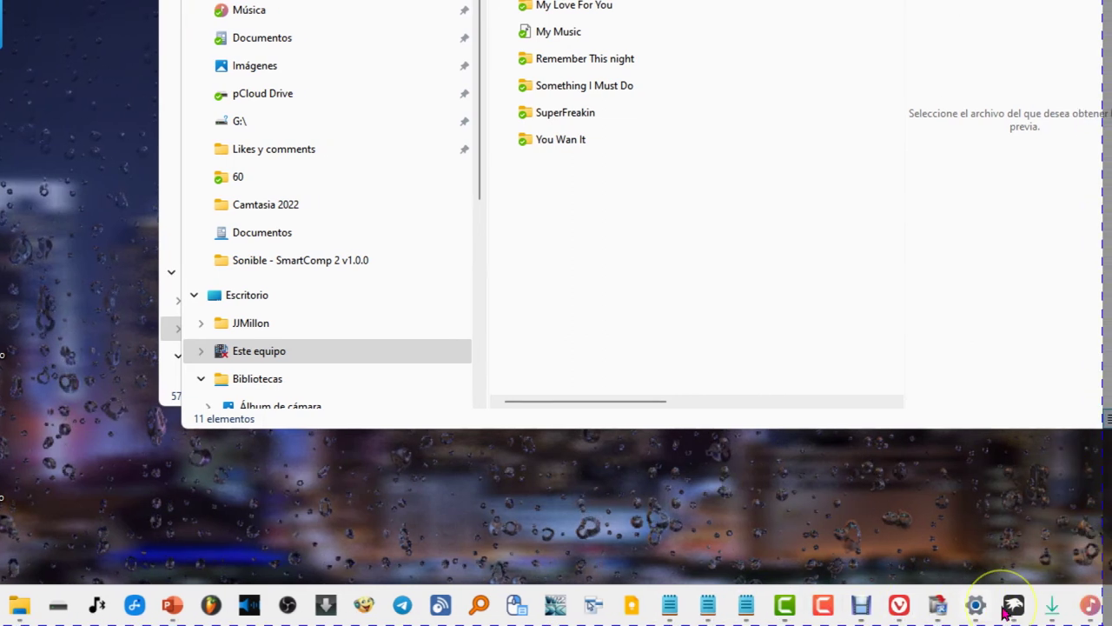
pyautogui.moveTo(1092, 613)
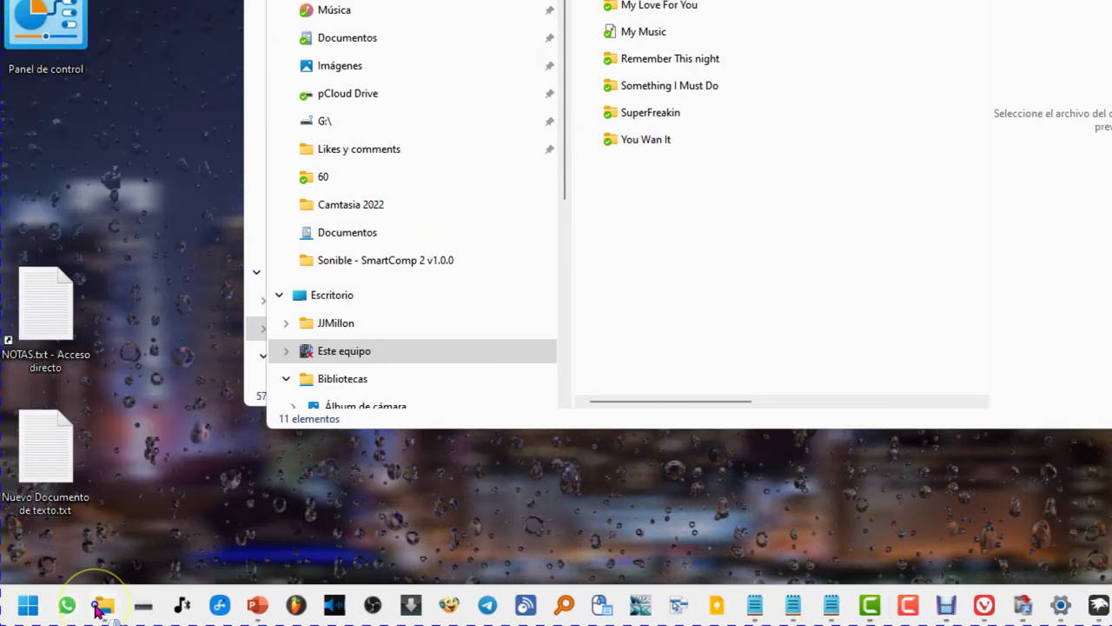
pyautogui.rightClick(101, 607)
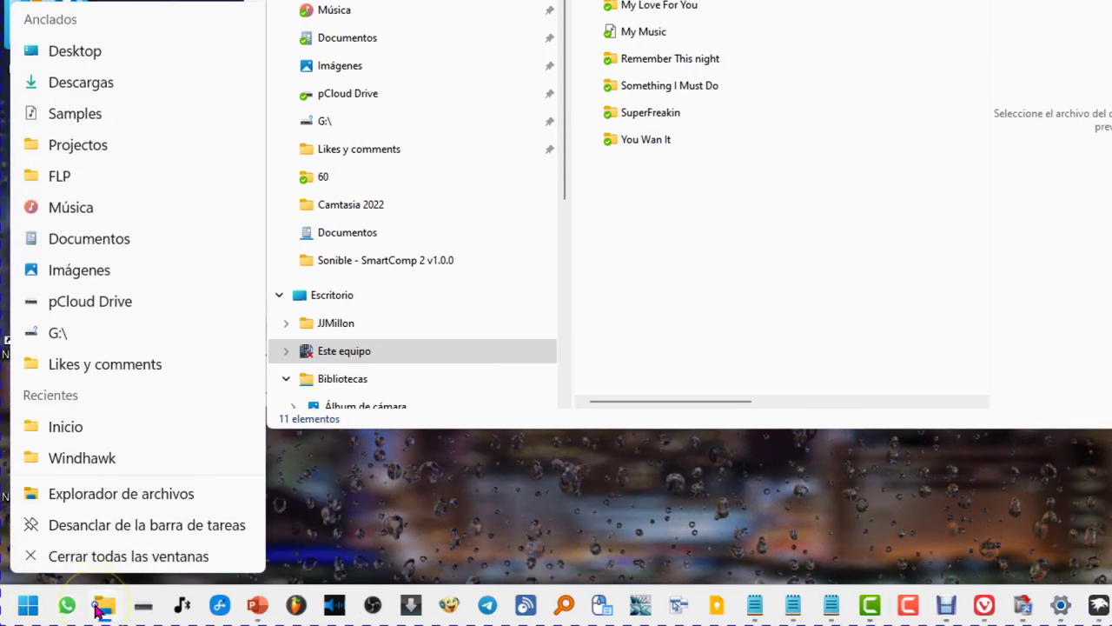
pyautogui.click(115, 494)
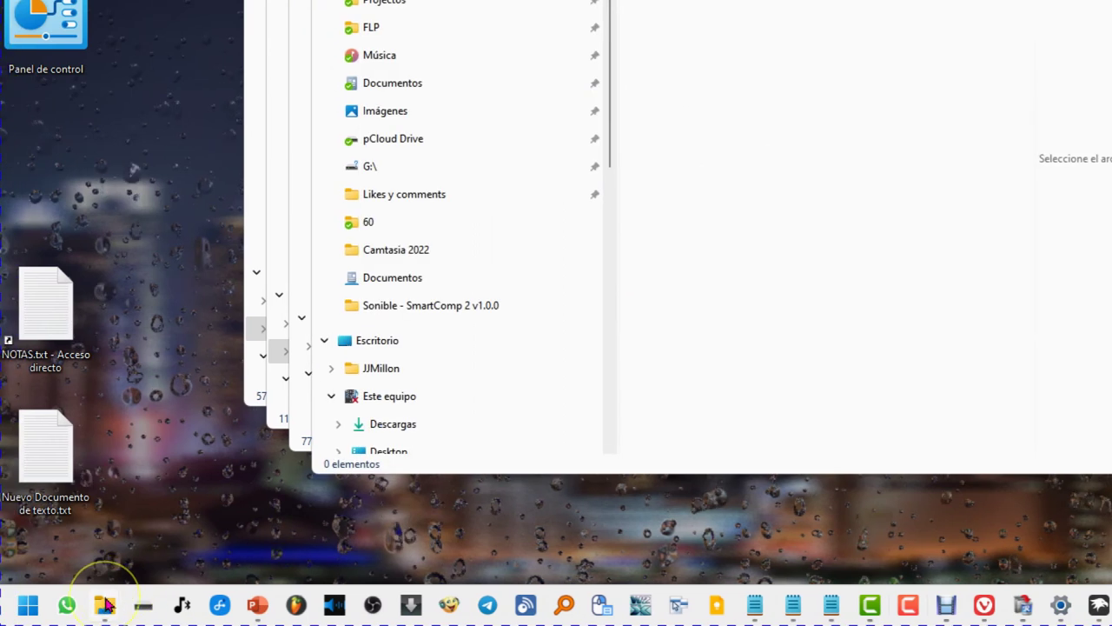
pyautogui.rightClick(105, 606)
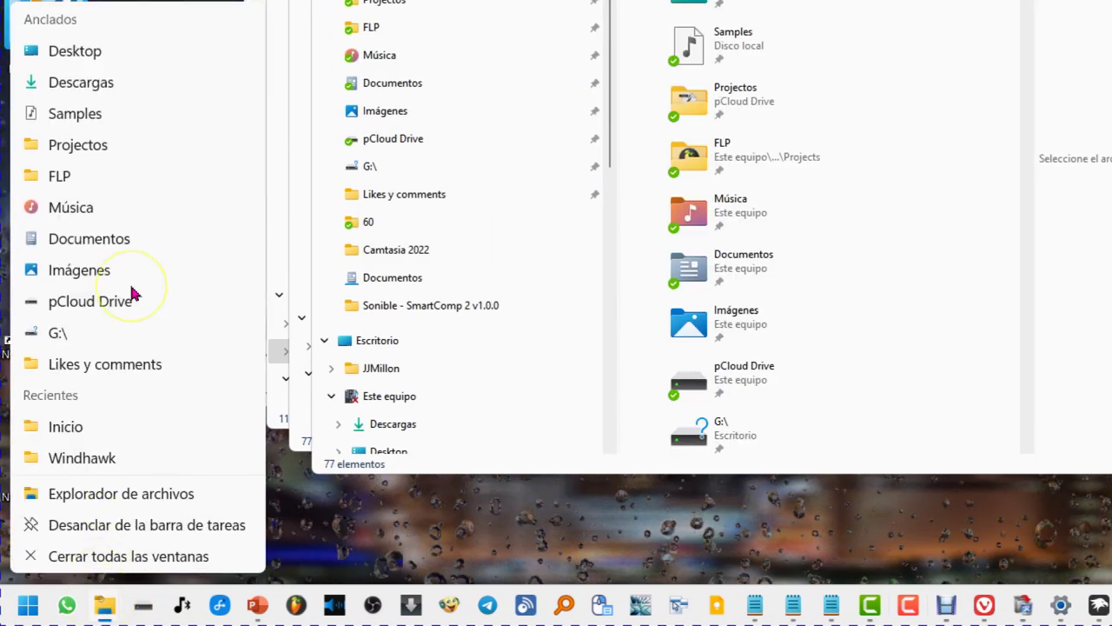
pyautogui.click(145, 366)
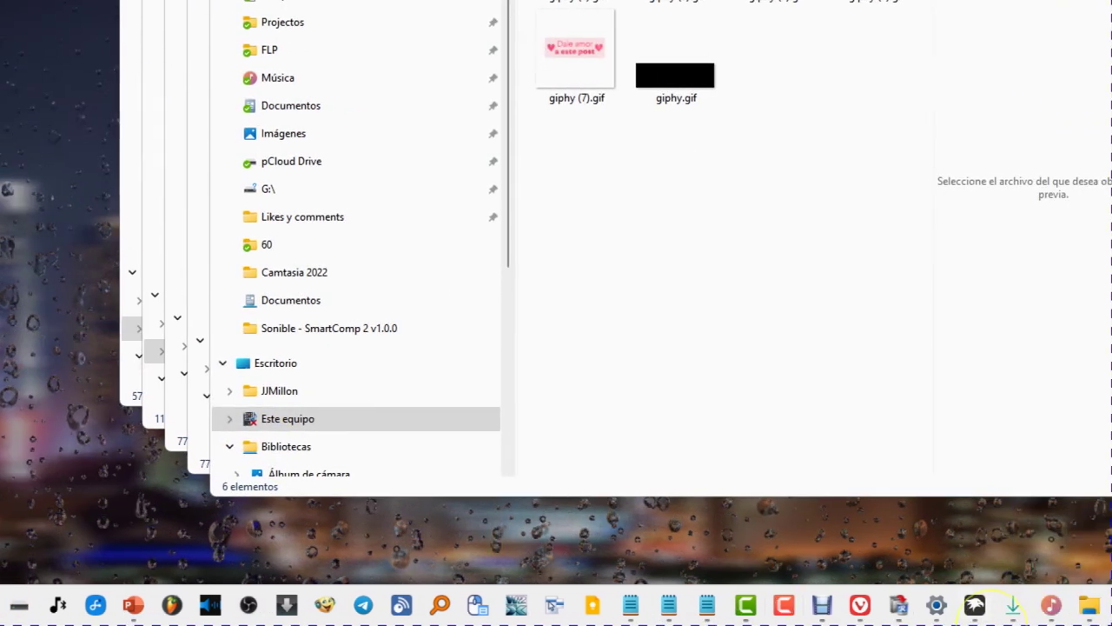